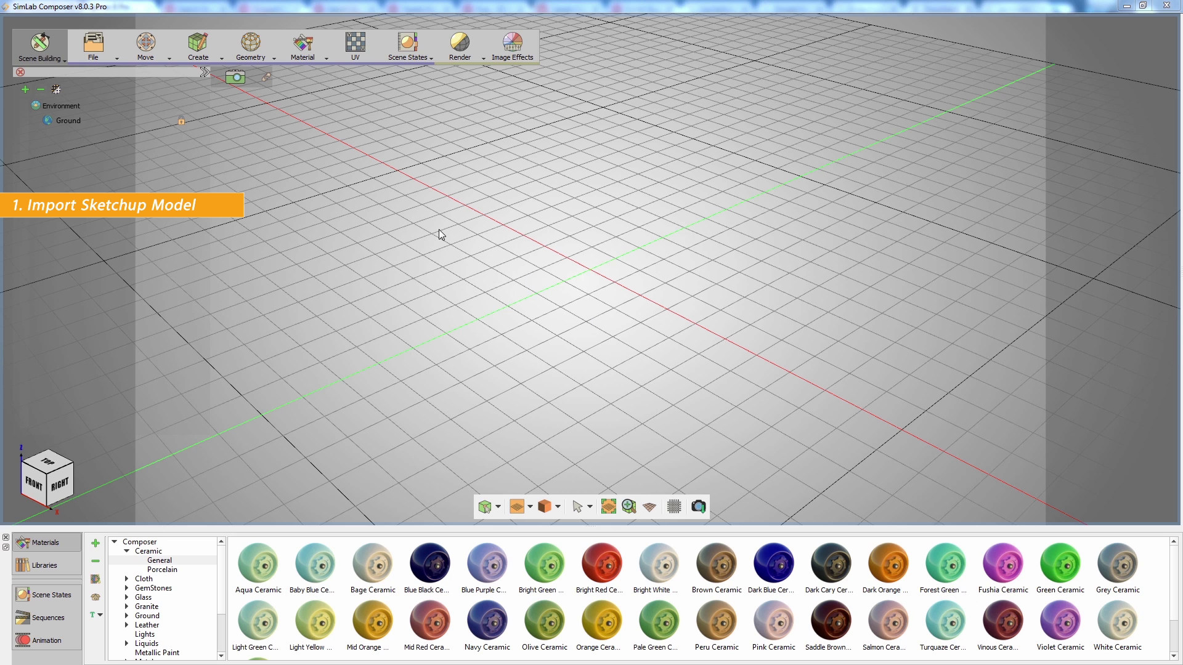
# Import the Rhino model House.3dm from the Source folder into the scene
pyautogui.click(107, 53)
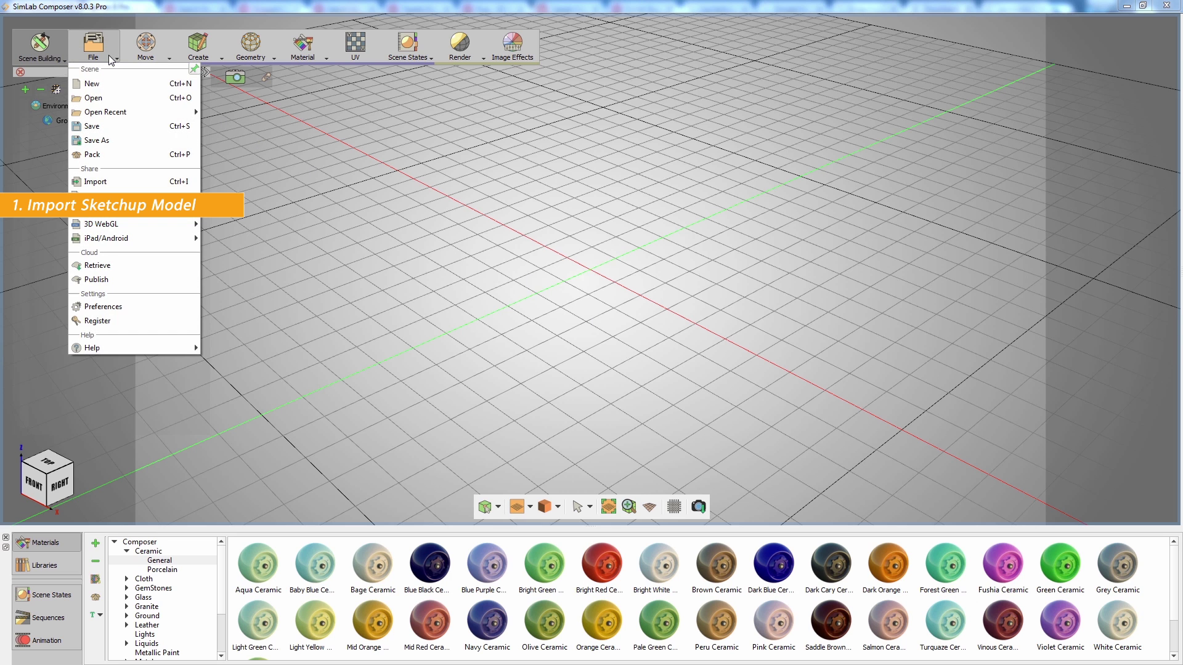
pyautogui.click(105, 182)
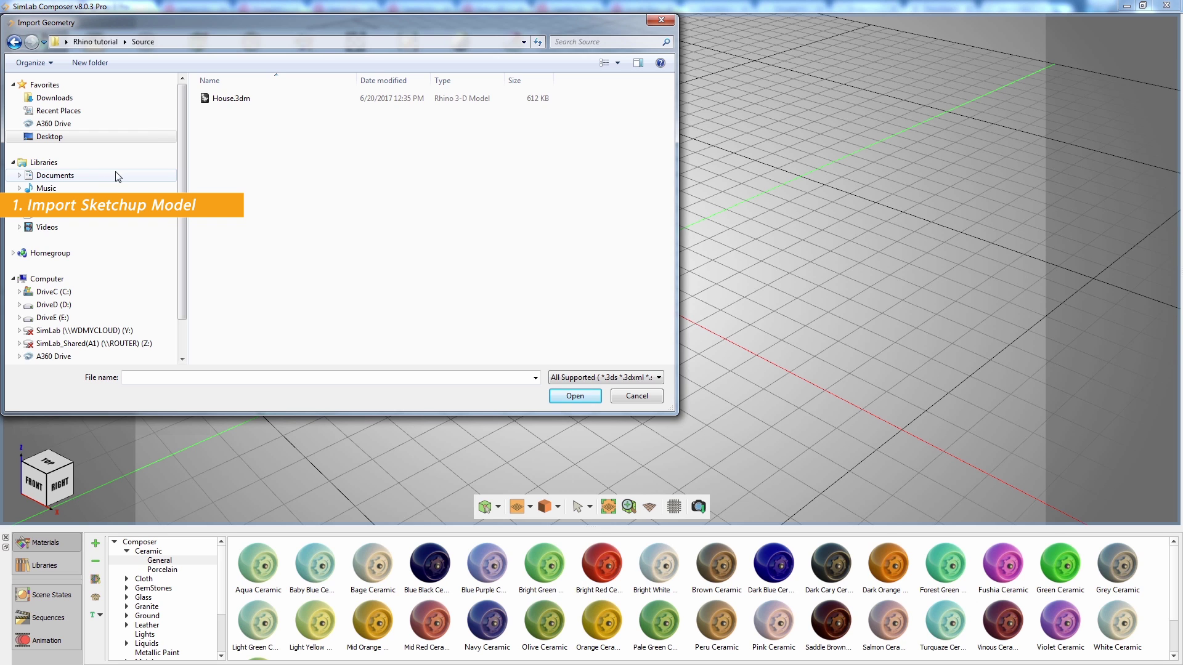
pyautogui.click(250, 100)
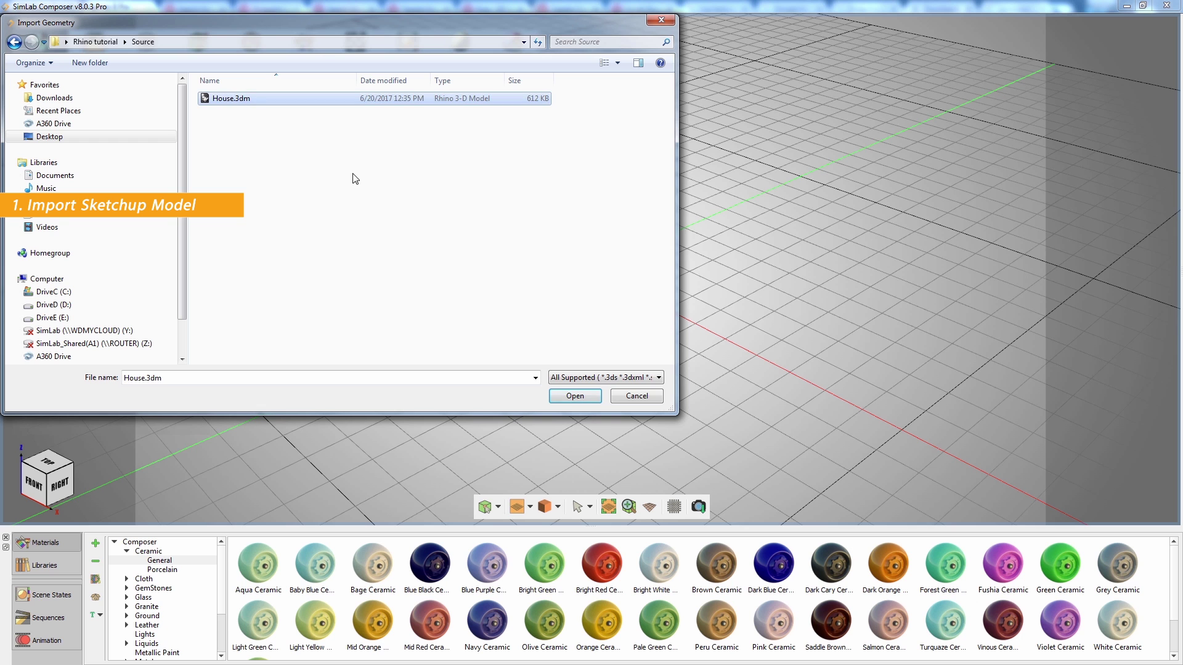
pyautogui.click(568, 396)
pyautogui.click(576, 381)
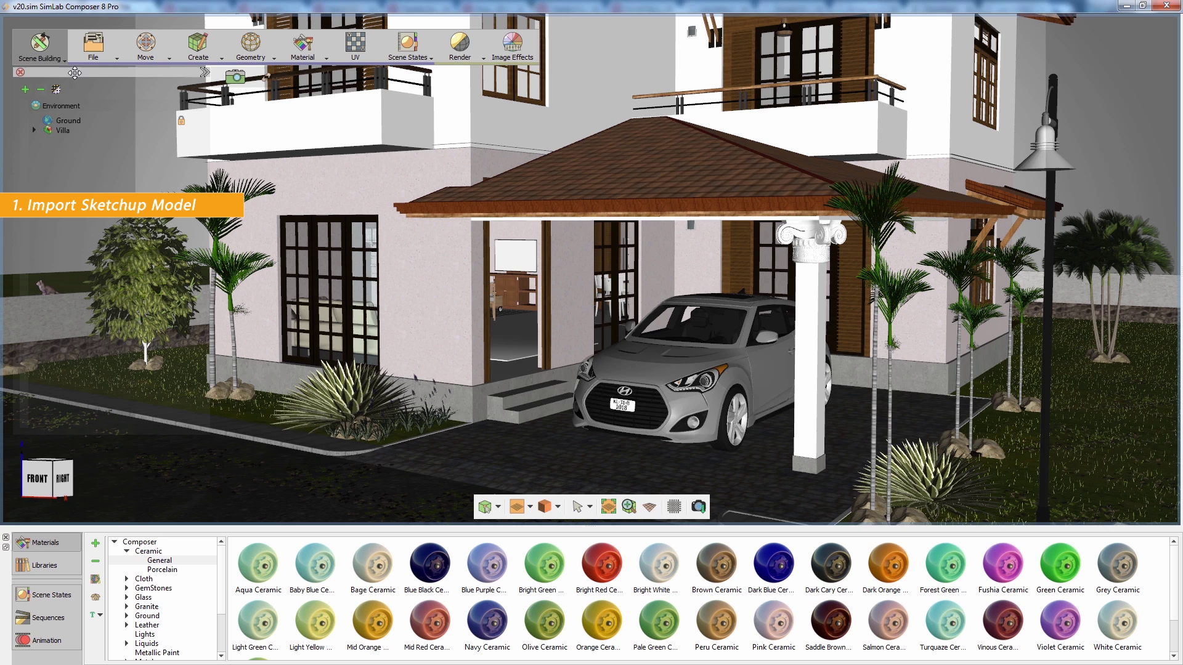
# In Virtual Reality mode, place the viewer start position on the paved driveway and rotate it about 117° to face the house
pyautogui.click(61, 61)
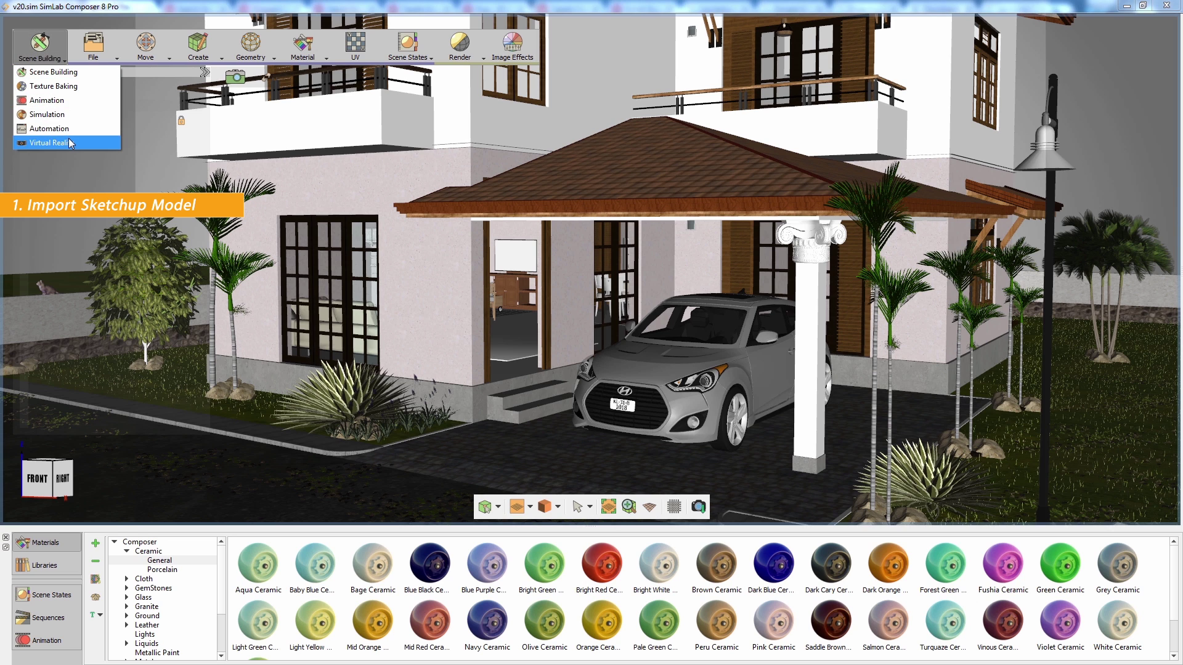
pyautogui.click(50, 143)
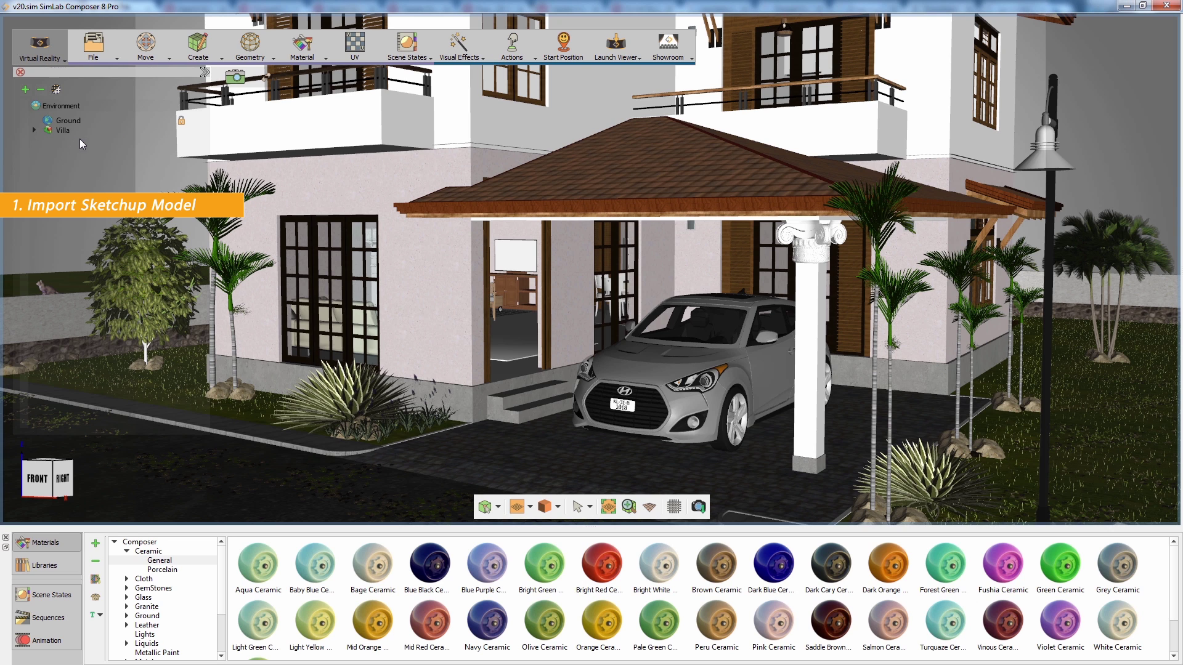
pyautogui.click(560, 58)
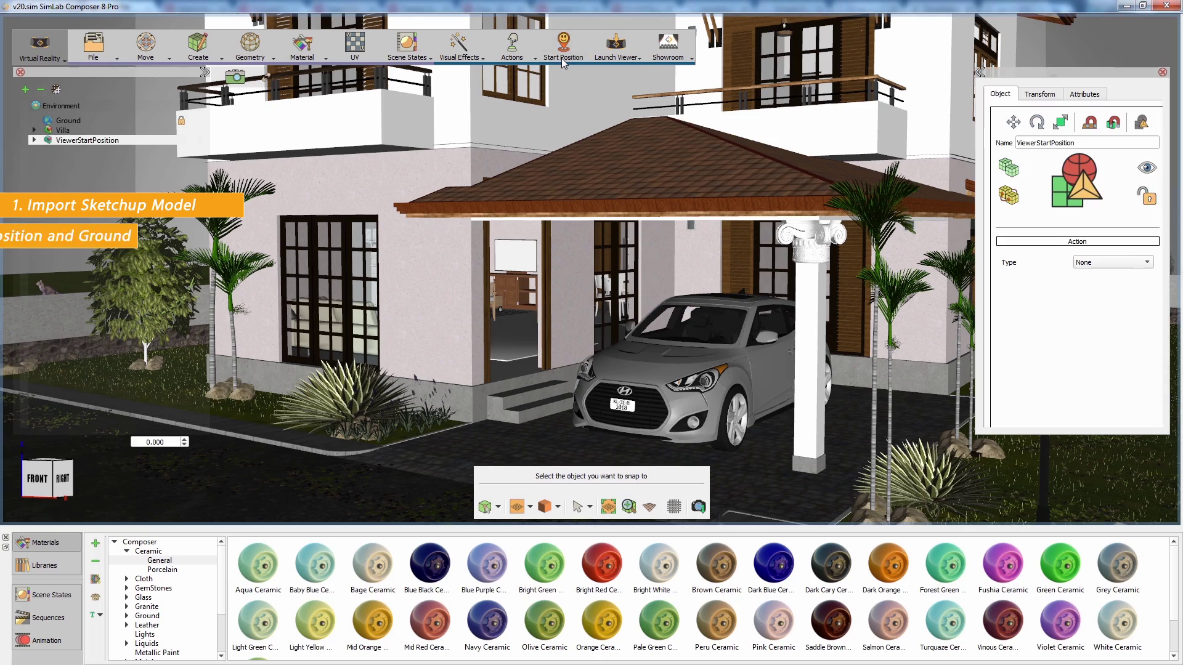
pyautogui.moveTo(542, 322); pyautogui.dragTo(554, 404, button='middle')
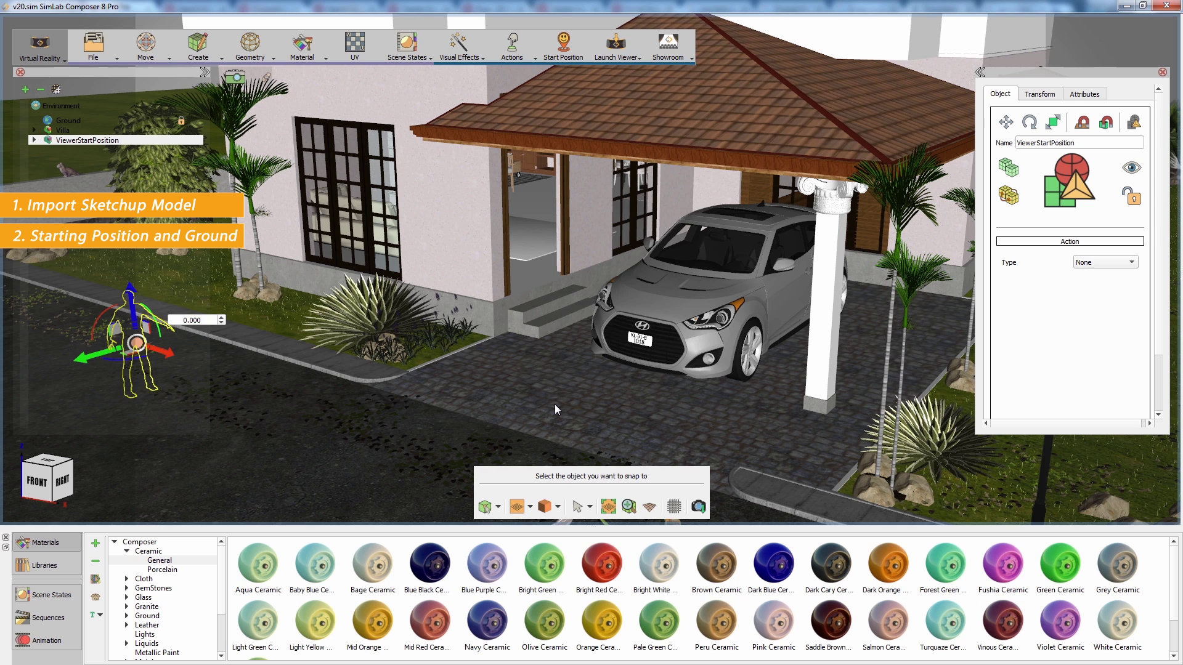
pyautogui.click(555, 404)
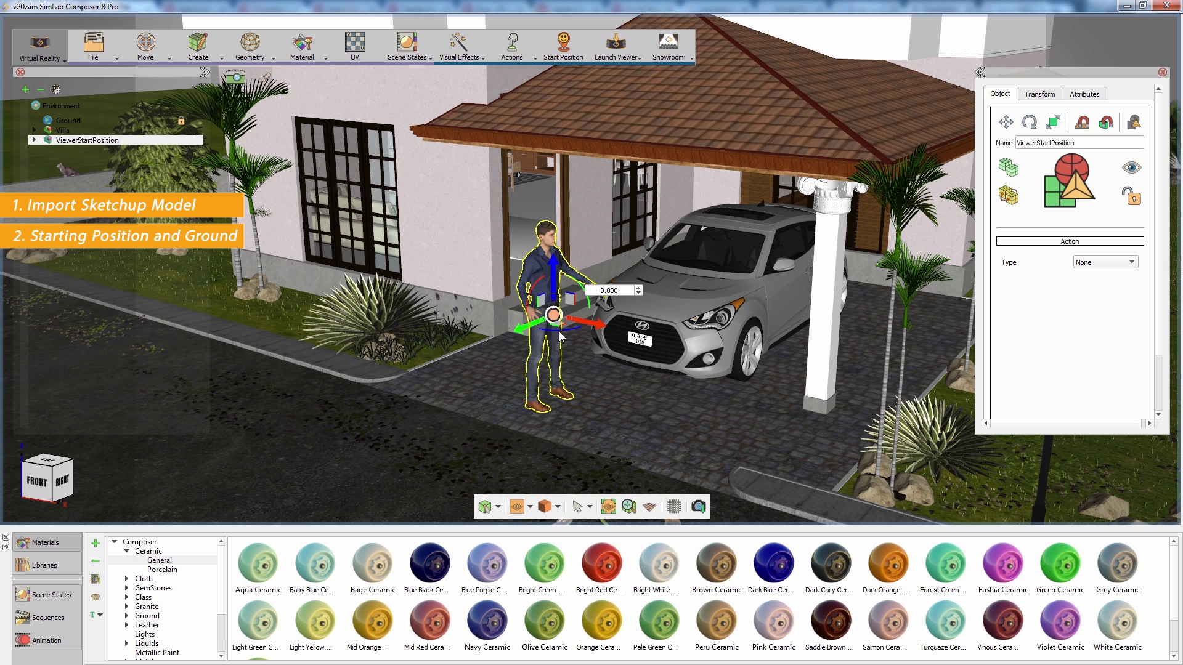
pyautogui.moveTo(559, 332); pyautogui.dragTo(685, 323)
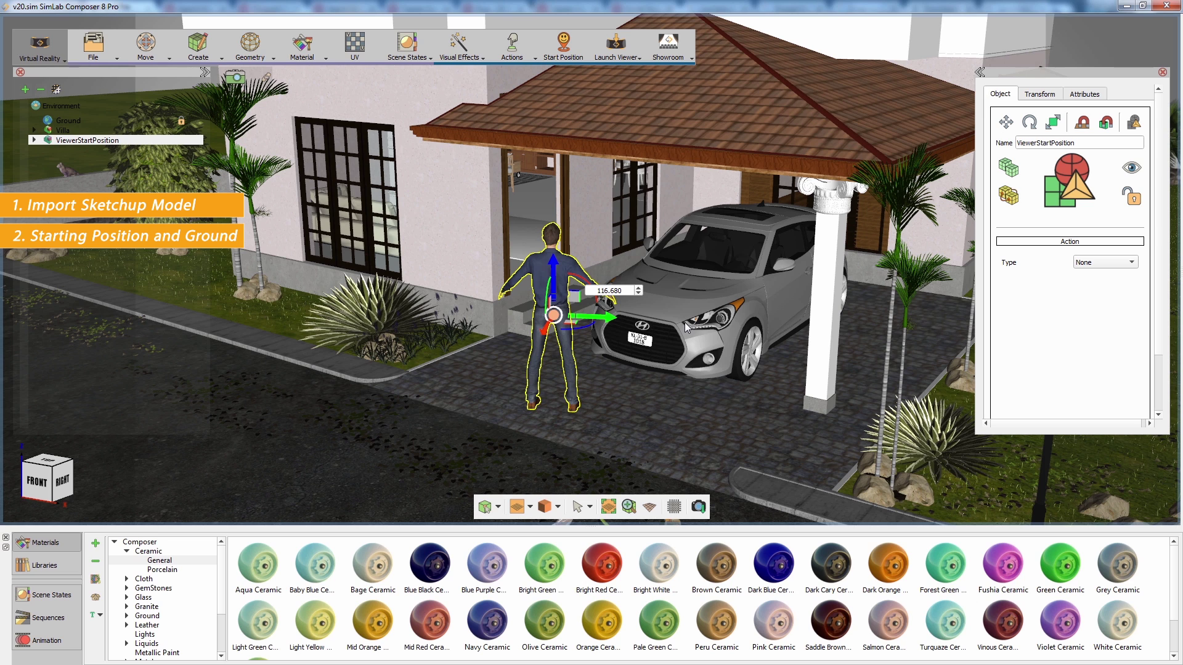
# Make the paved driveway, the house's interior floor and the road walkable VR ground
pyautogui.click(469, 56)
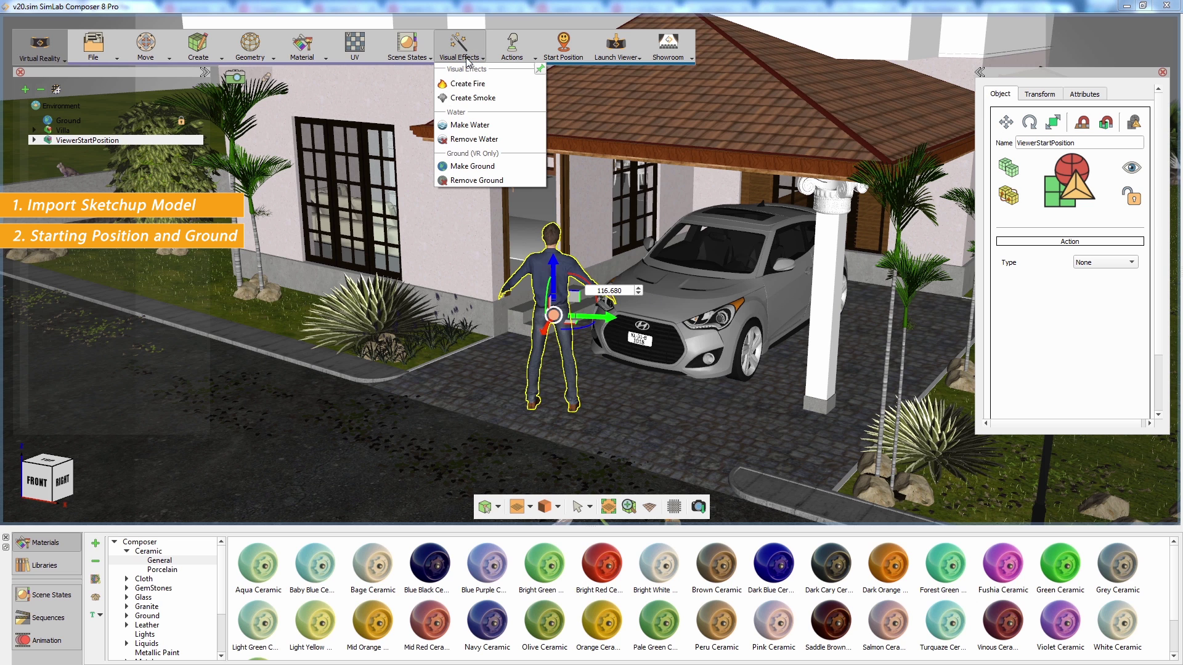
pyautogui.click(481, 166)
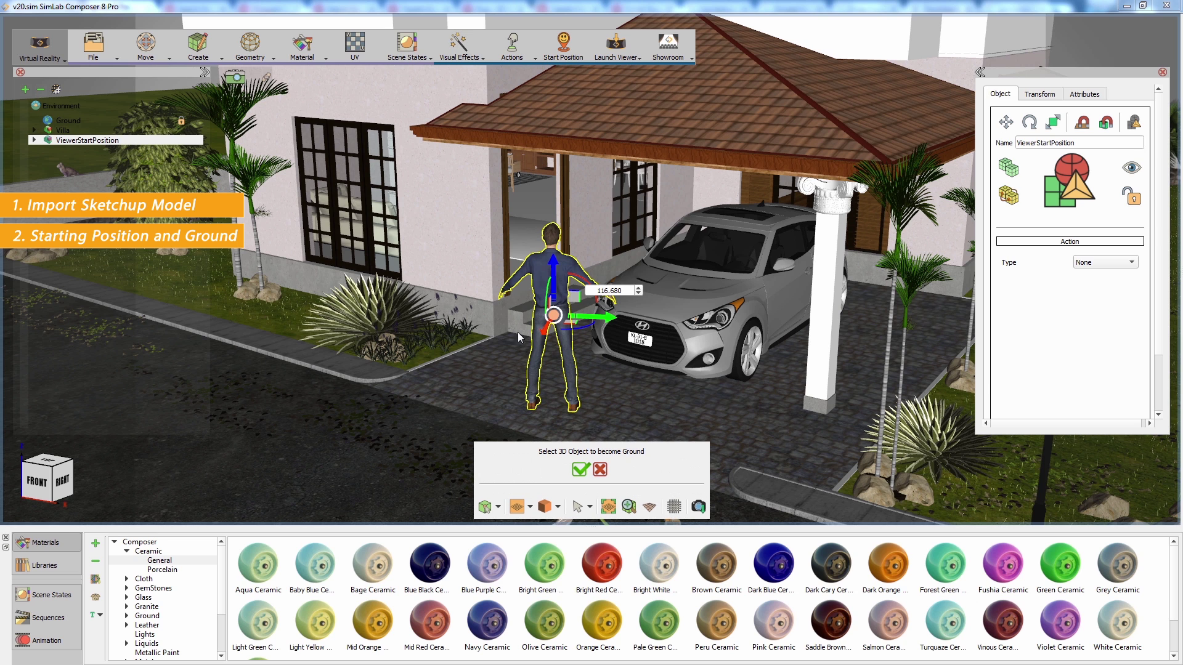
pyautogui.click(513, 365)
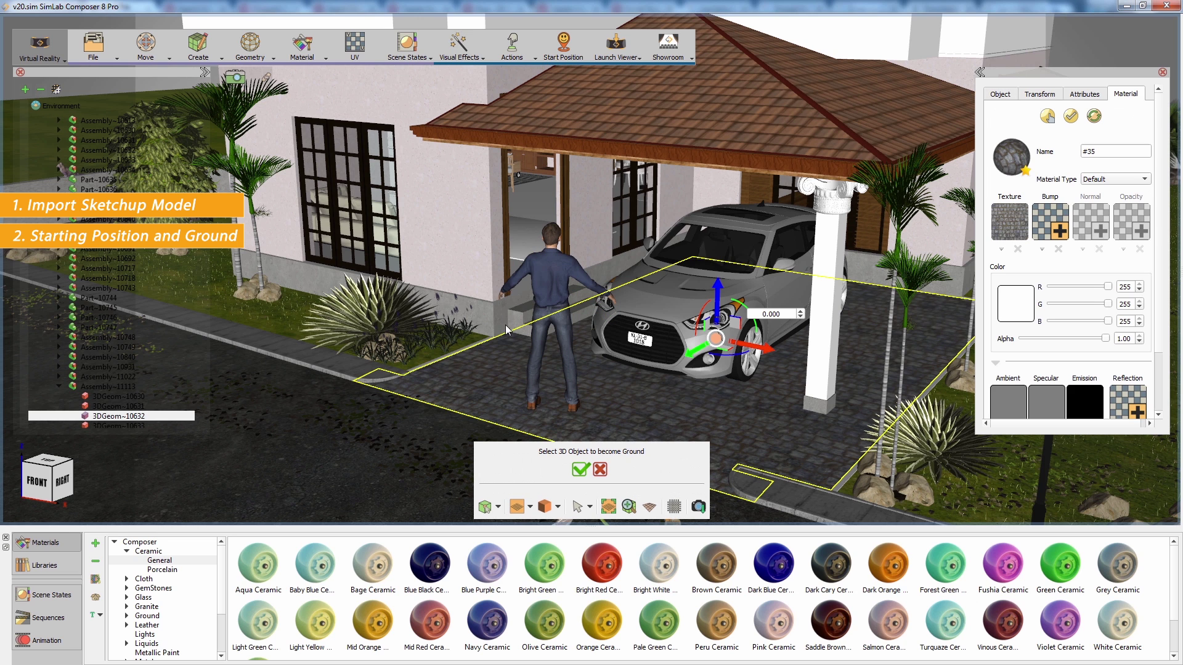
pyautogui.click(529, 207)
pyautogui.click(416, 422)
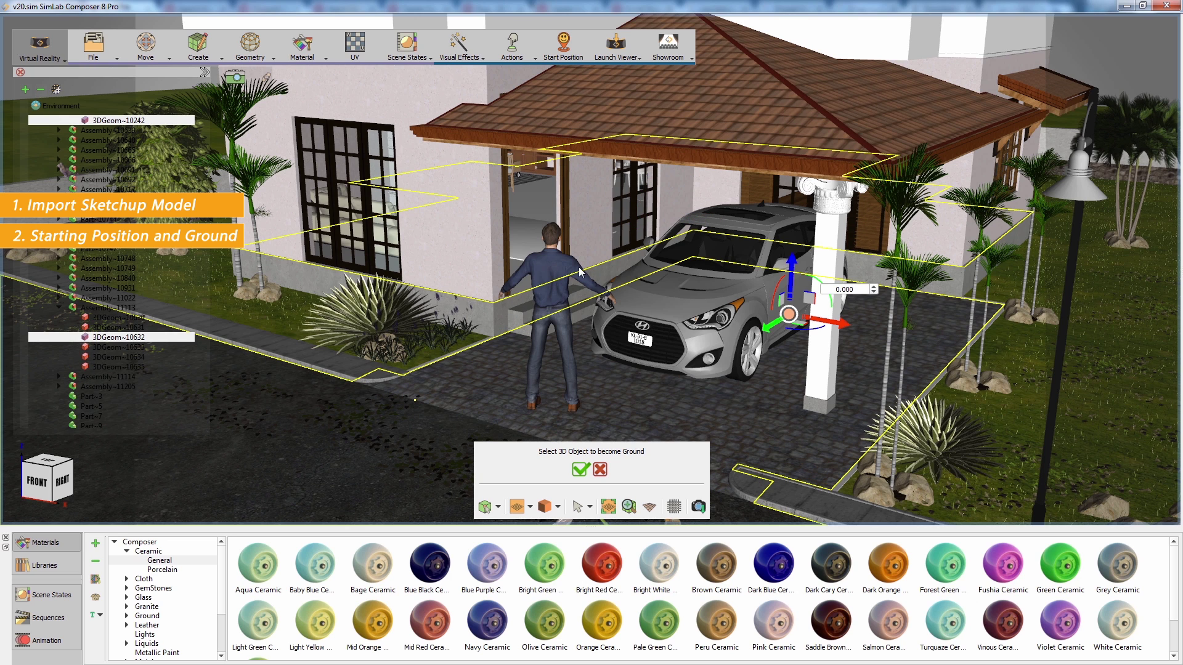
pyautogui.click(580, 468)
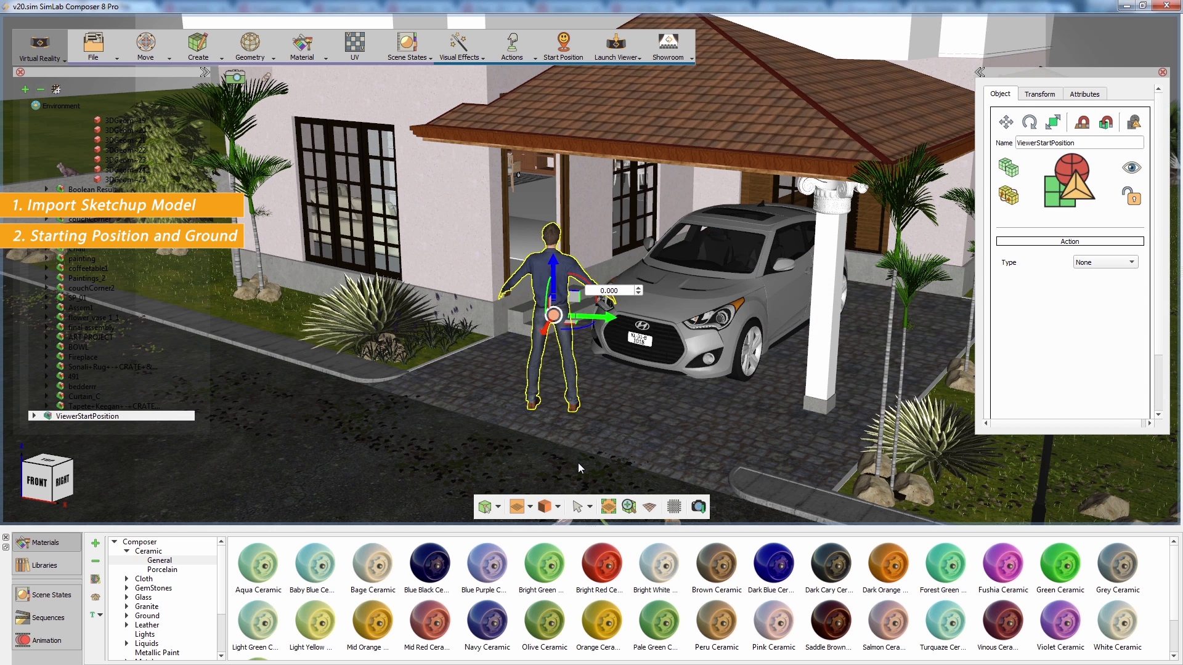
# Launch the desktop viewer to view the villa scene
pyautogui.click(616, 48)
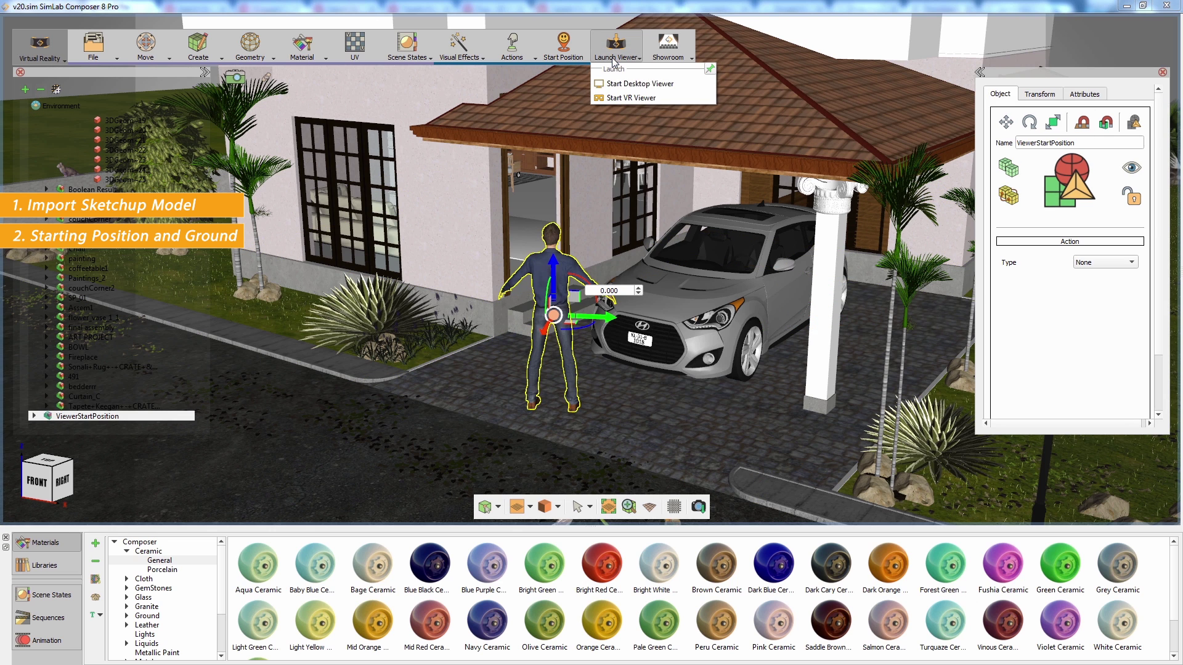
pyautogui.click(619, 84)
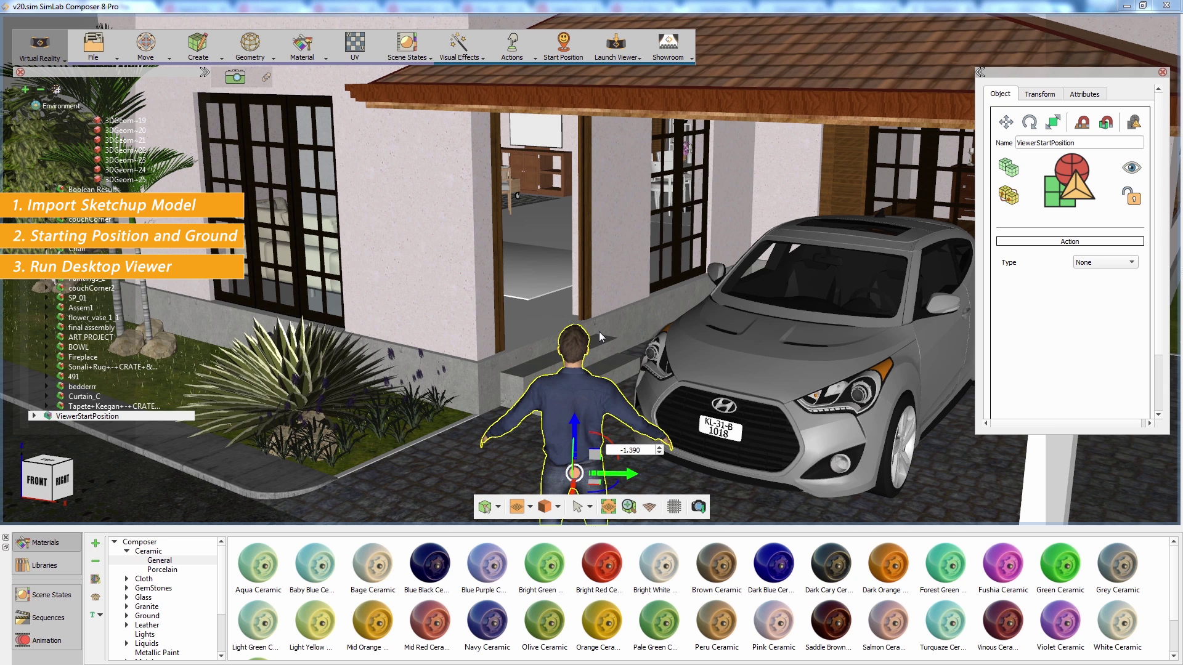
# Set the sky strength in the environment's sun settings to 1.0
pyautogui.click(68, 107)
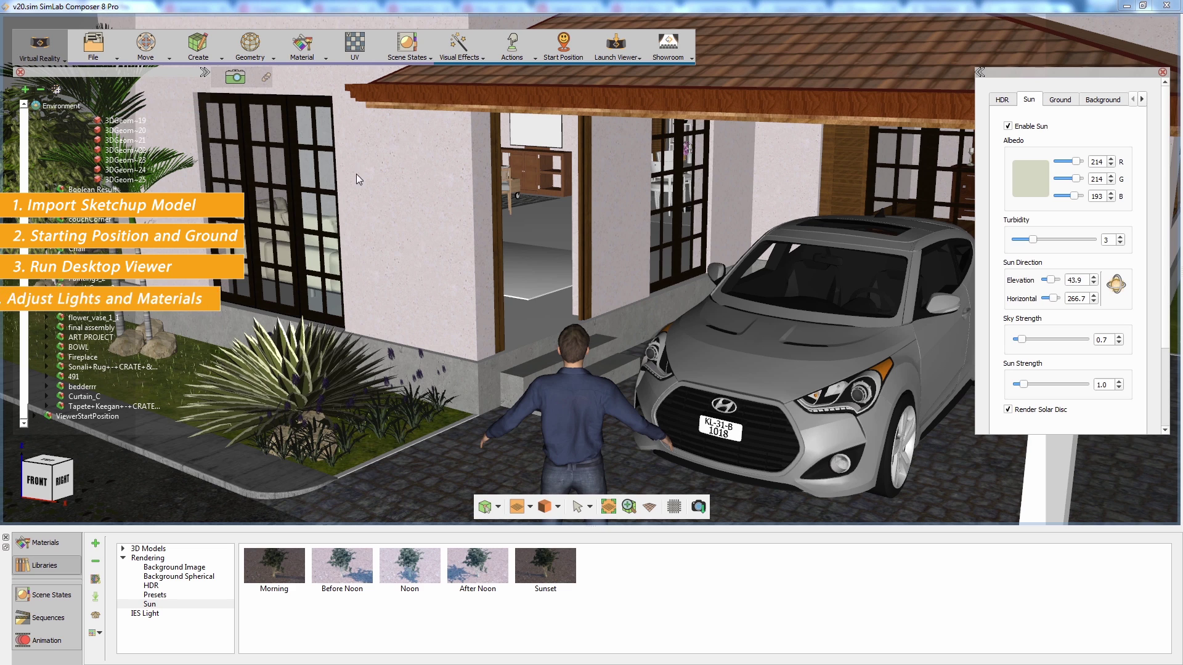
pyautogui.moveTo(1109, 341); pyautogui.dragTo(1095, 343)
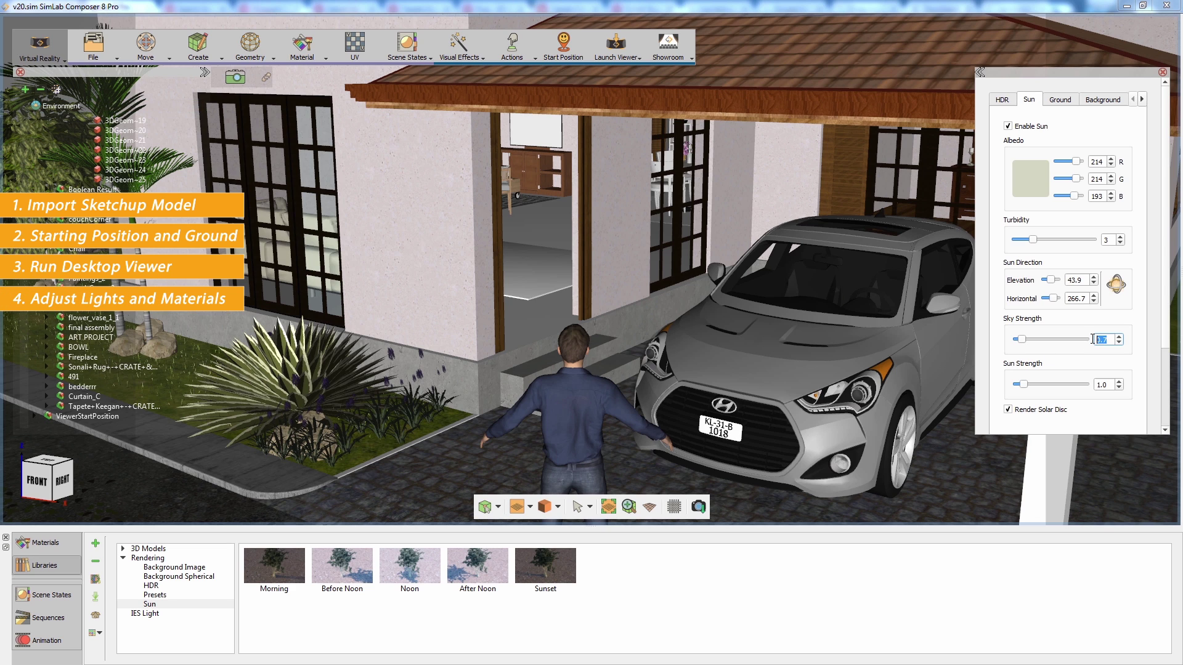
pyautogui.write('1')
pyautogui.press('Return')
# Rotate the sun direction interactively by about 11°, lowering the sun to an elevation of about 33.0, and accept it
pyautogui.click(1116, 285)
pyautogui.scroll(-3, 651, 330)
pyautogui.moveTo(693, 231); pyautogui.dragTo(696, 282, button='middle')
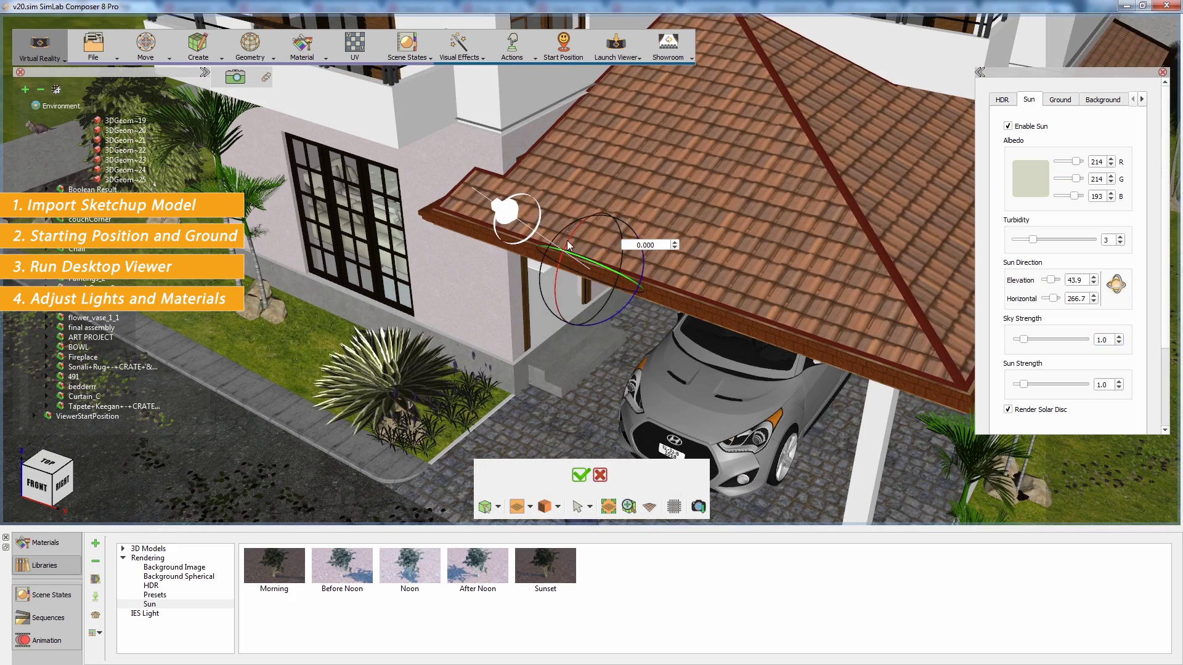
pyautogui.moveTo(566, 242); pyautogui.dragTo(557, 261)
pyautogui.moveTo(692, 353); pyautogui.dragTo(665, 368, button='middle')
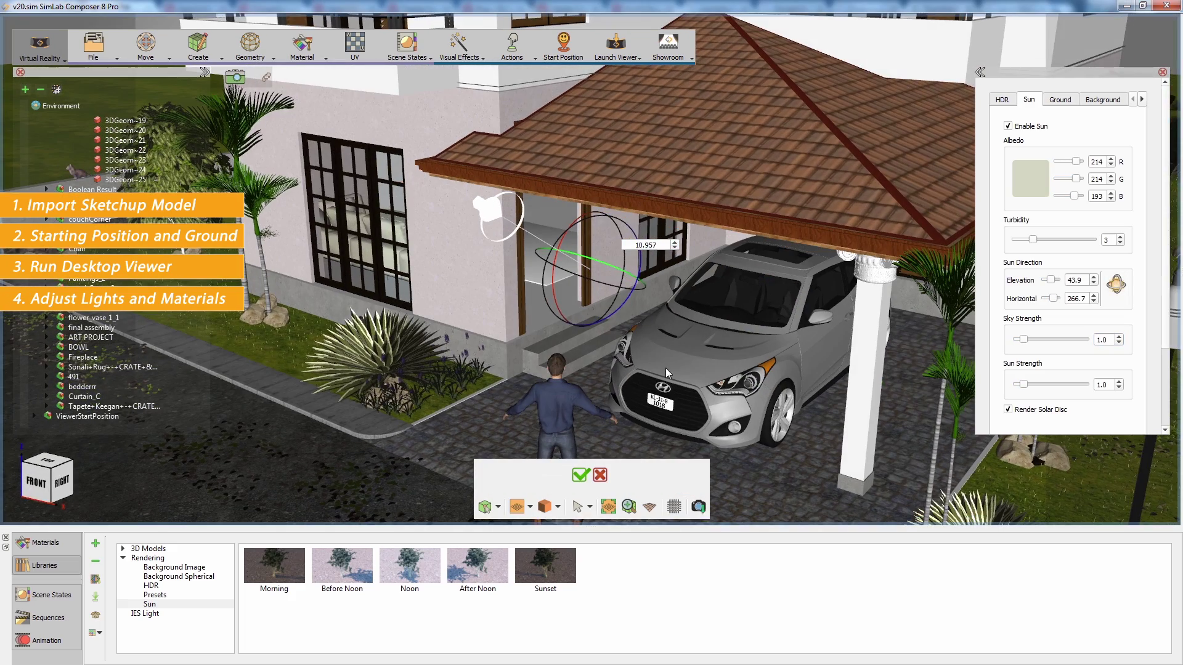
pyautogui.click(580, 475)
# Change the material type of the fireplace tool set inside the house to Metal
pyautogui.moveTo(568, 379); pyautogui.dragTo(542, 299, button='middle')
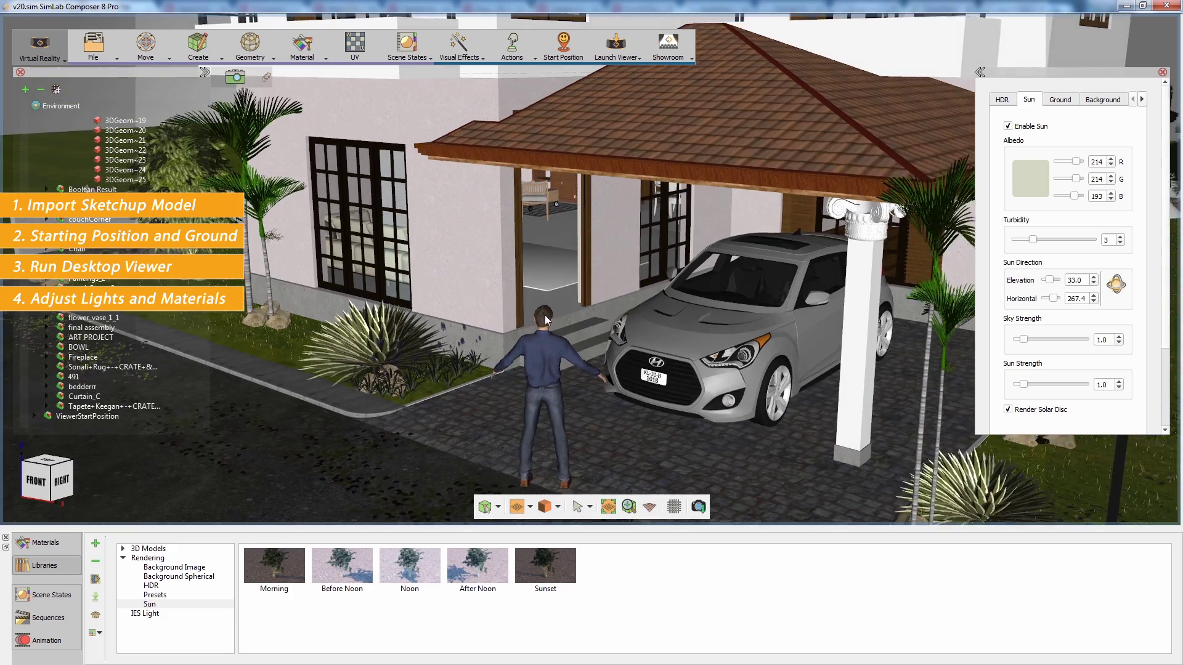
pyautogui.scroll(6, 539, 293)
pyautogui.moveTo(538, 423); pyautogui.dragTo(919, 345, button='middle')
pyautogui.scroll(10, 561, 301)
pyautogui.click(468, 229)
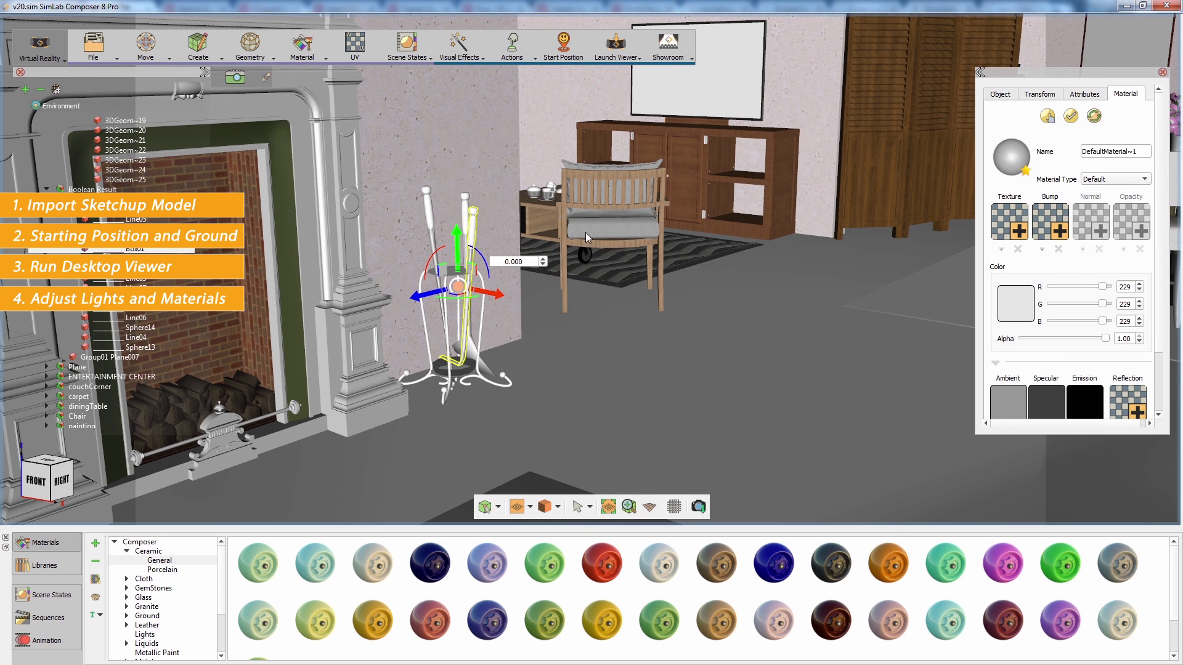
pyautogui.click(1092, 184)
pyautogui.click(1102, 232)
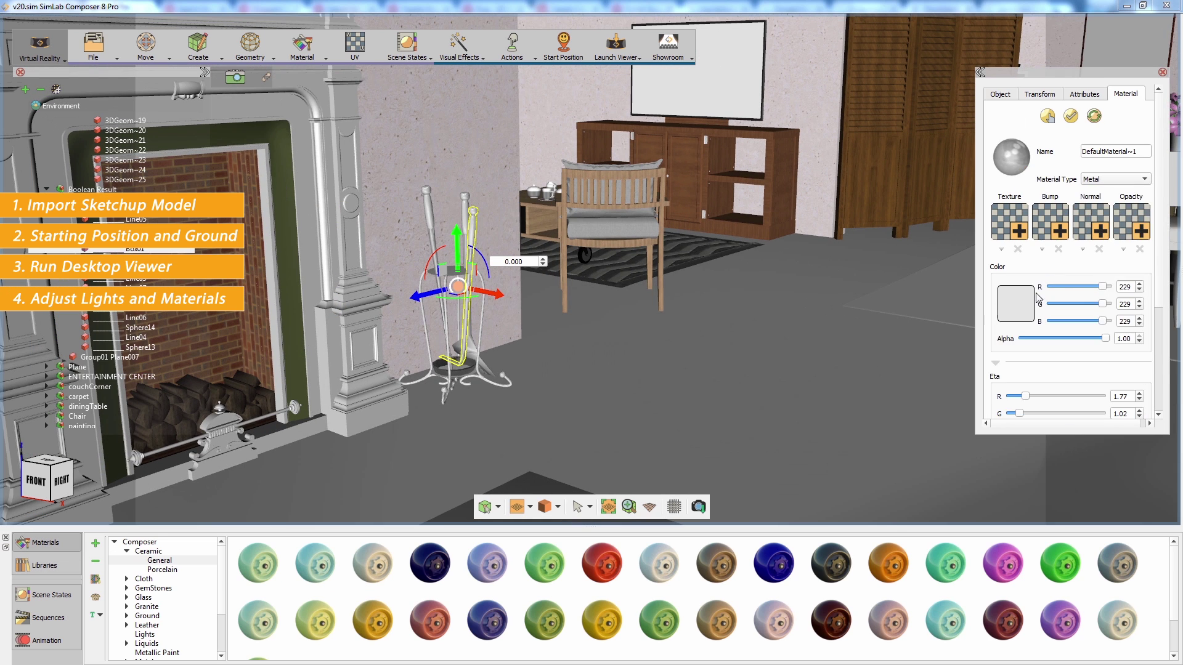
# Set the fireplace tools' metal colour to #161616 and its roughness to about 0.36
pyautogui.click(1023, 302)
pyautogui.moveTo(1163, 235); pyautogui.dragTo(1164, 249)
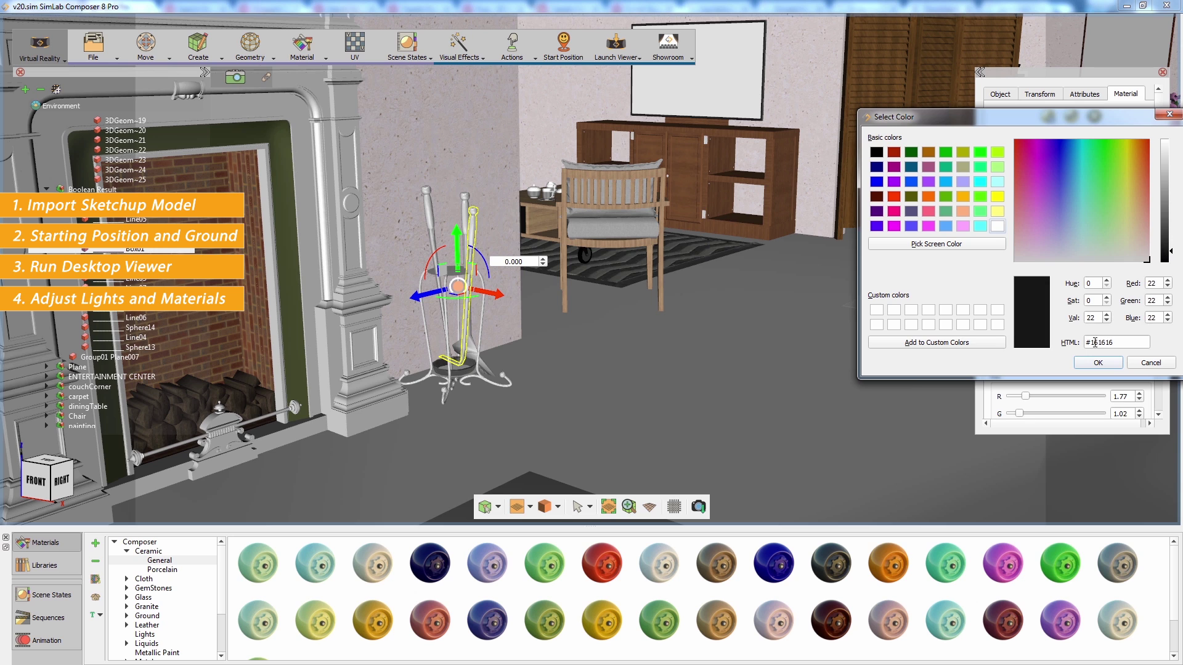
pyautogui.click(1097, 362)
pyautogui.scroll(-5, 1157, 382)
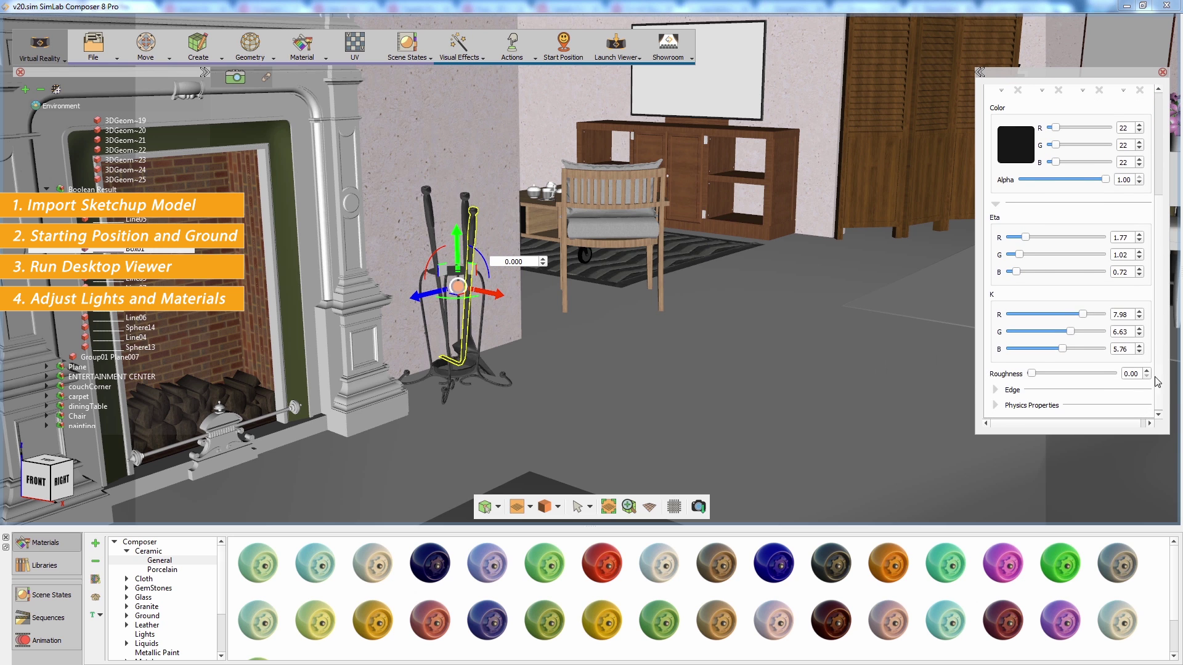
pyautogui.moveTo(1031, 374); pyautogui.dragTo(1061, 373)
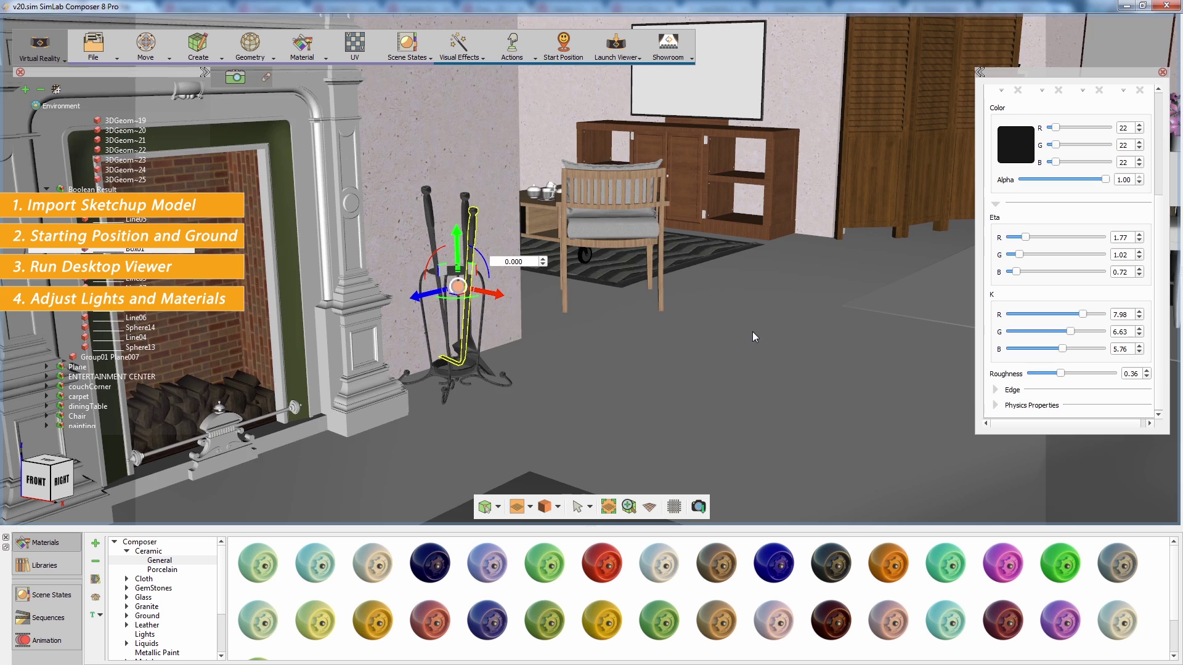
# Apply the Tile Floor 2 material from the general ground materials to the living room floor
pyautogui.moveTo(700, 374); pyautogui.dragTo(649, 346, button='middle')
pyautogui.moveTo(223, 578); pyautogui.dragTo(223, 614)
pyautogui.click(159, 551)
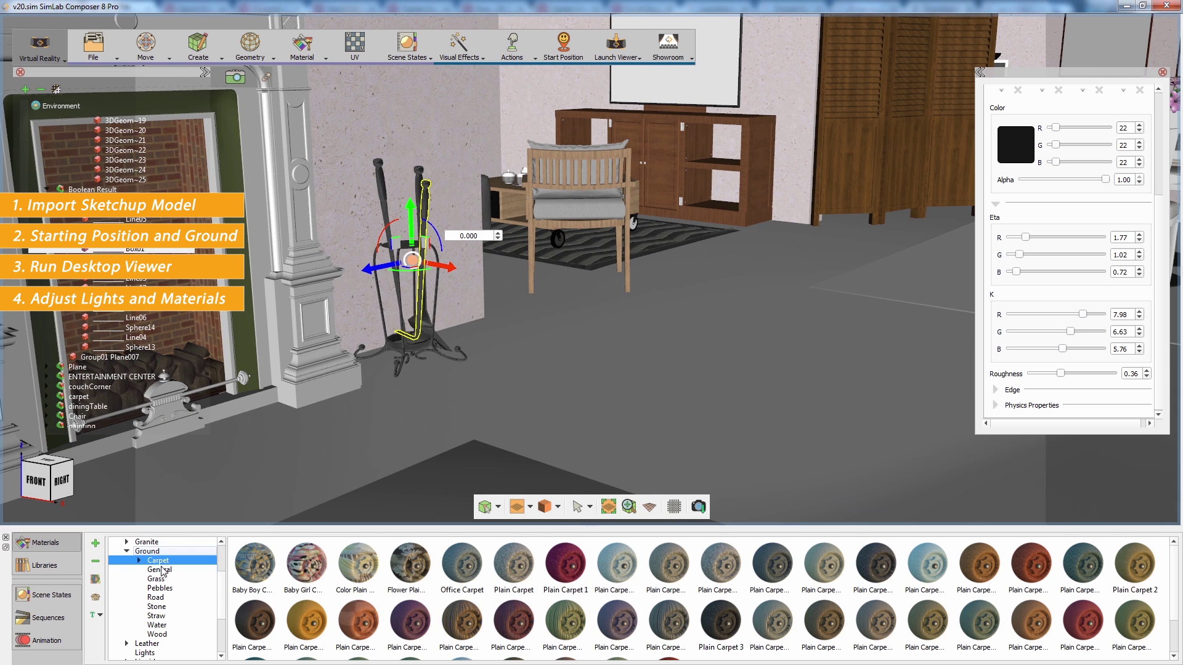
pyautogui.click(161, 570)
pyautogui.moveTo(553, 622); pyautogui.dragTo(700, 401)
# Set the floor tile texture's Scale U and Scale V to 3
pyautogui.moveTo(700, 401); pyautogui.dragTo(686, 343, button='middle')
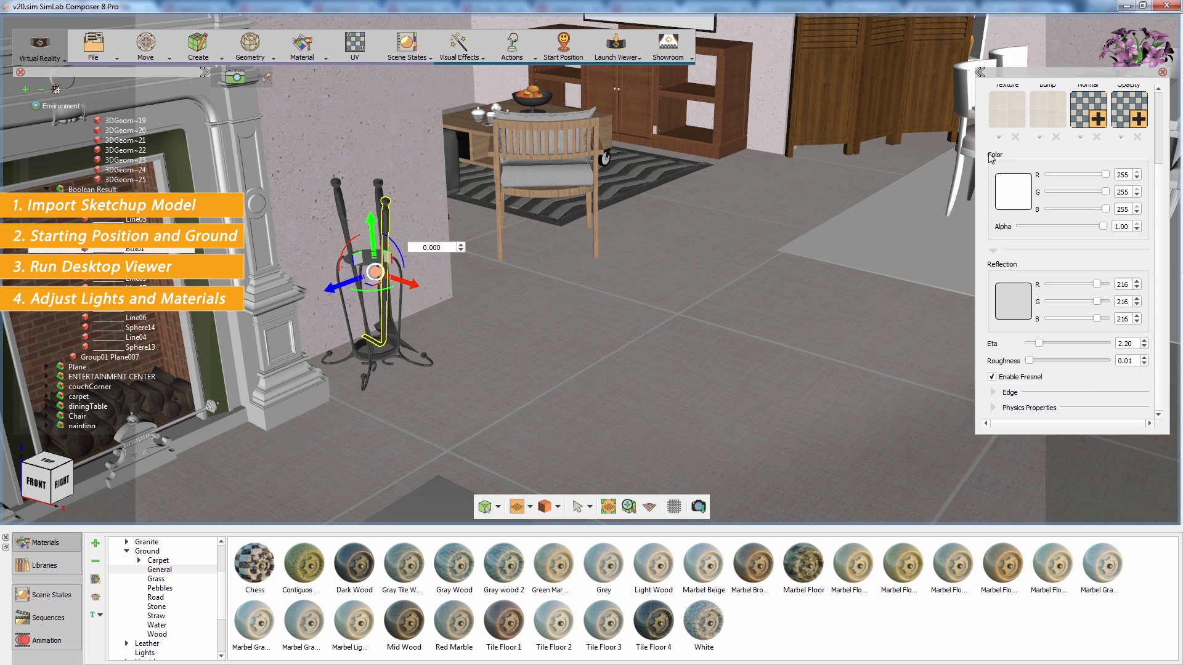
pyautogui.click(999, 136)
pyautogui.click(1085, 209)
pyautogui.doubleClick(1085, 209)
pyautogui.write('3')
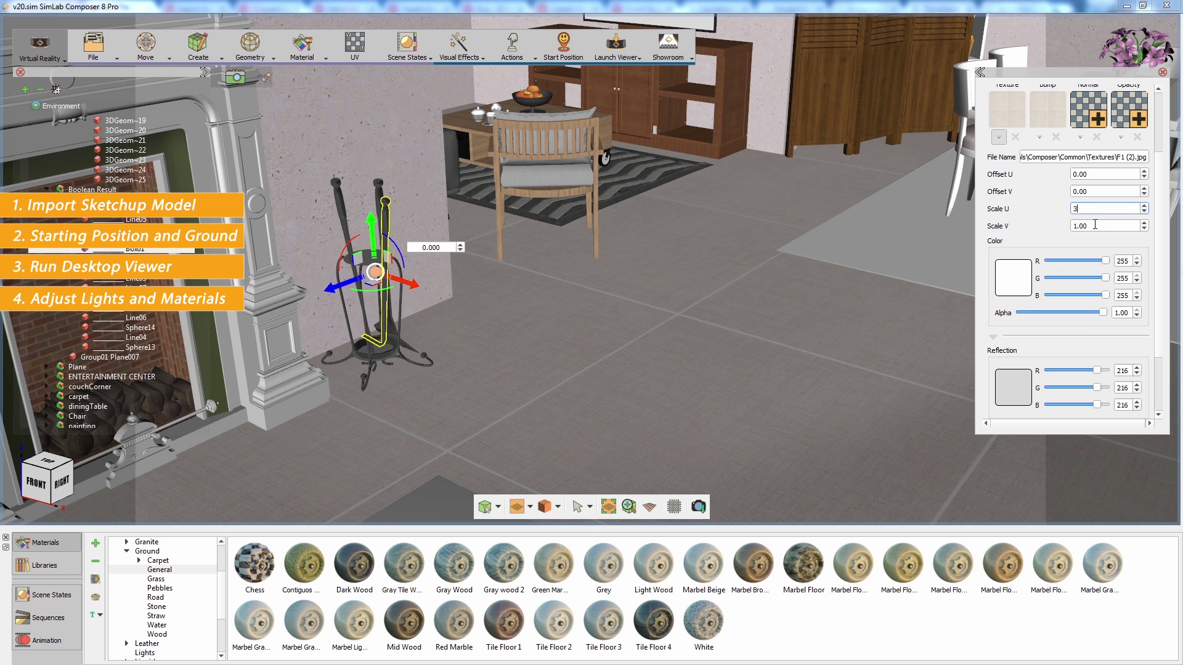
pyautogui.press('Tab')
pyautogui.write('3')
pyautogui.press('Return')
pyautogui.moveTo(800, 289); pyautogui.dragTo(799, 281, button='middle')
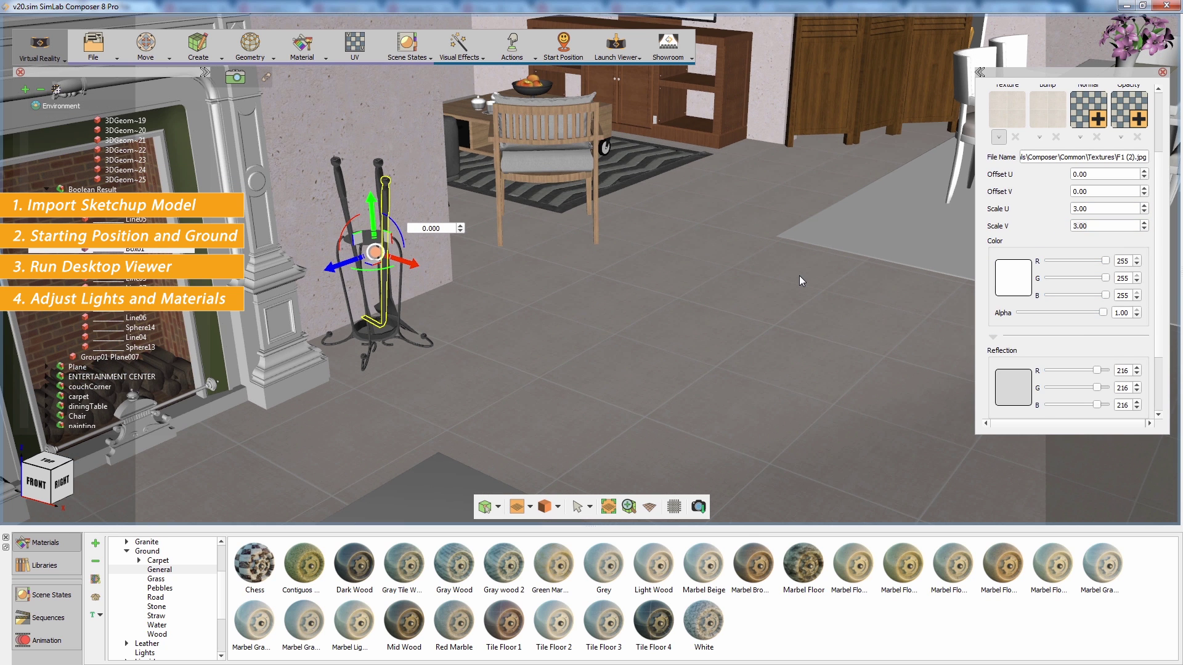
# Browse the 3D model library's Electronics, Grocery Store, Kitchen and Living Room categories
pyautogui.click(64, 570)
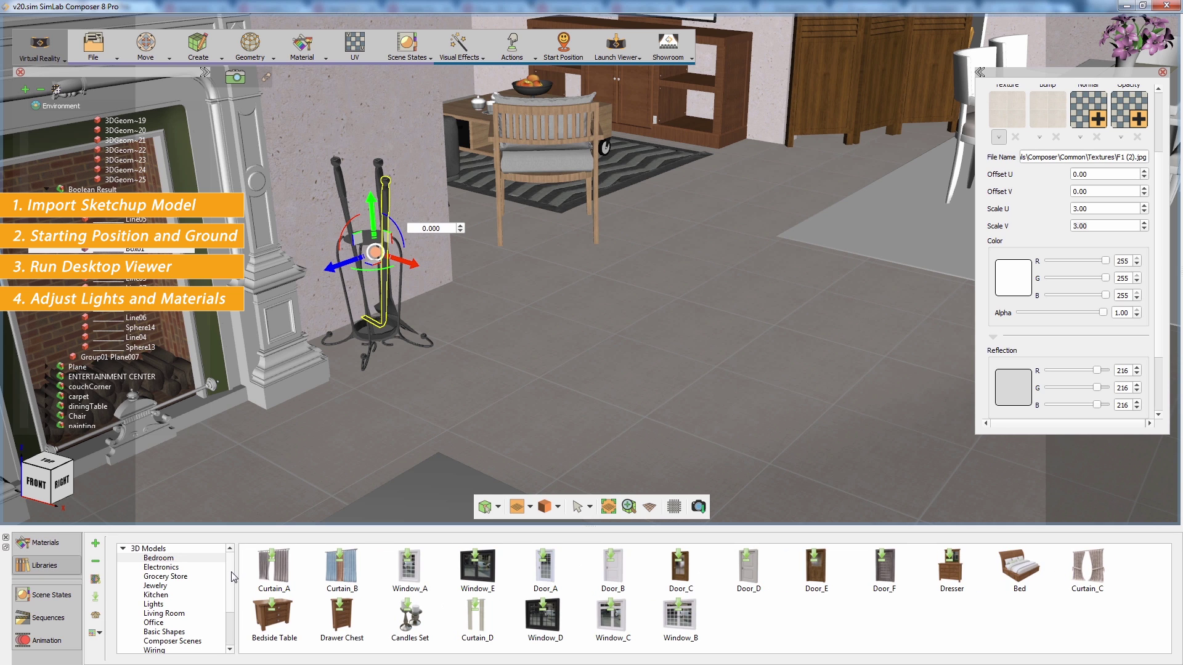
pyautogui.scroll(-1, 232, 580)
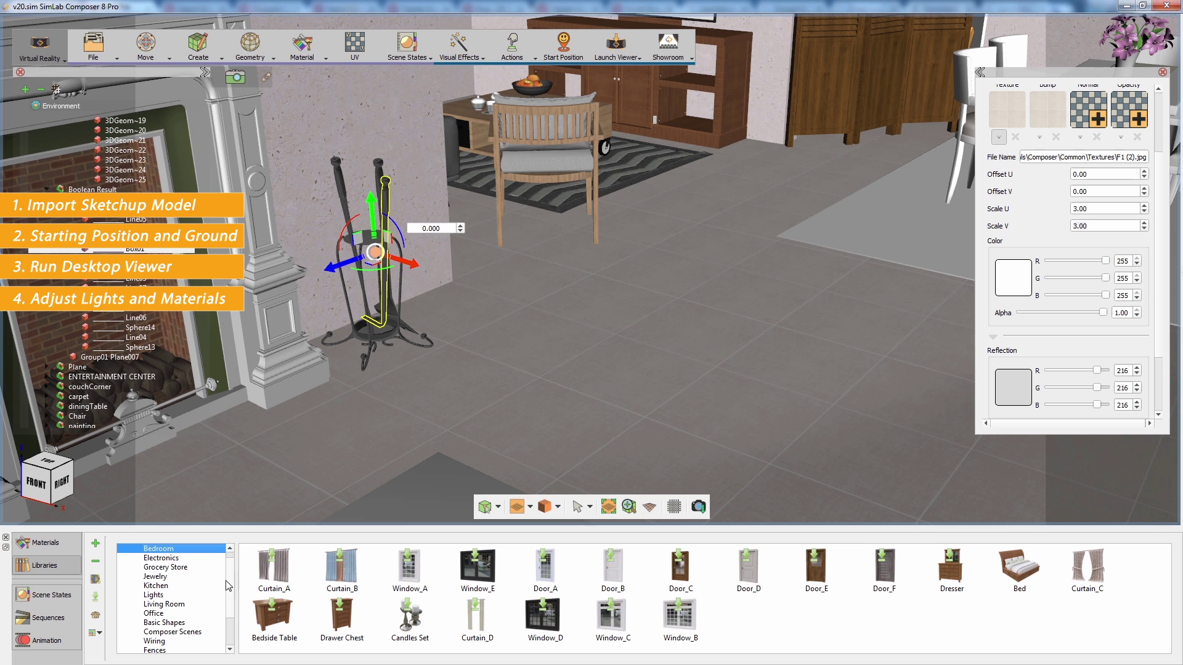
pyautogui.click(175, 558)
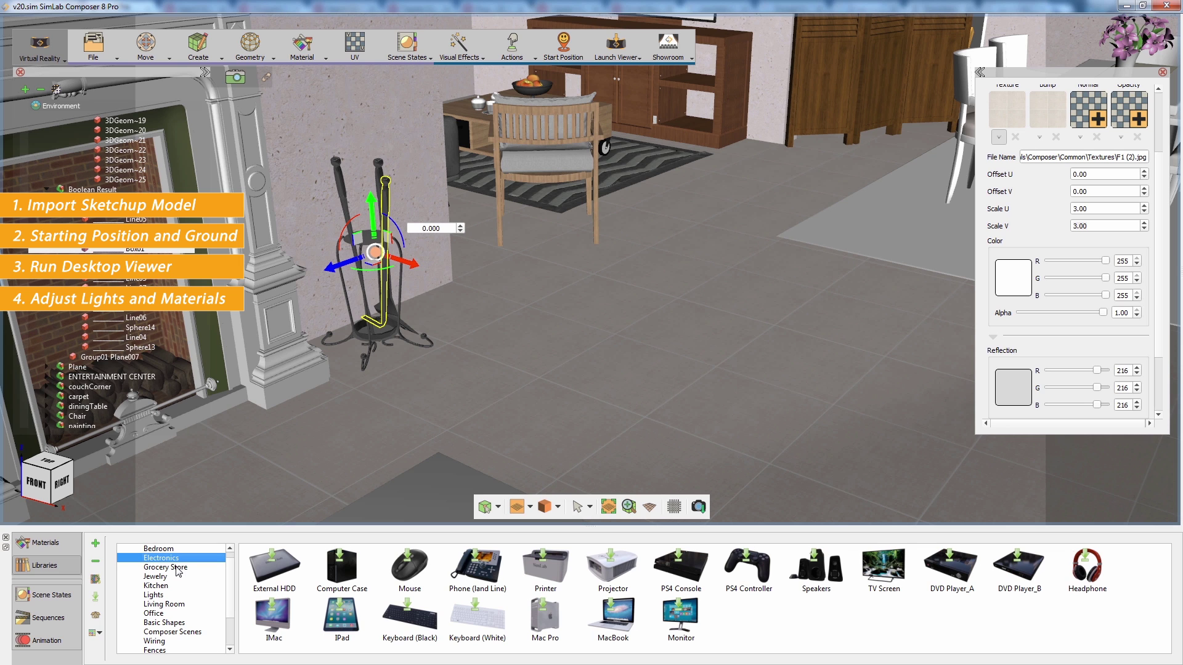
pyautogui.click(177, 568)
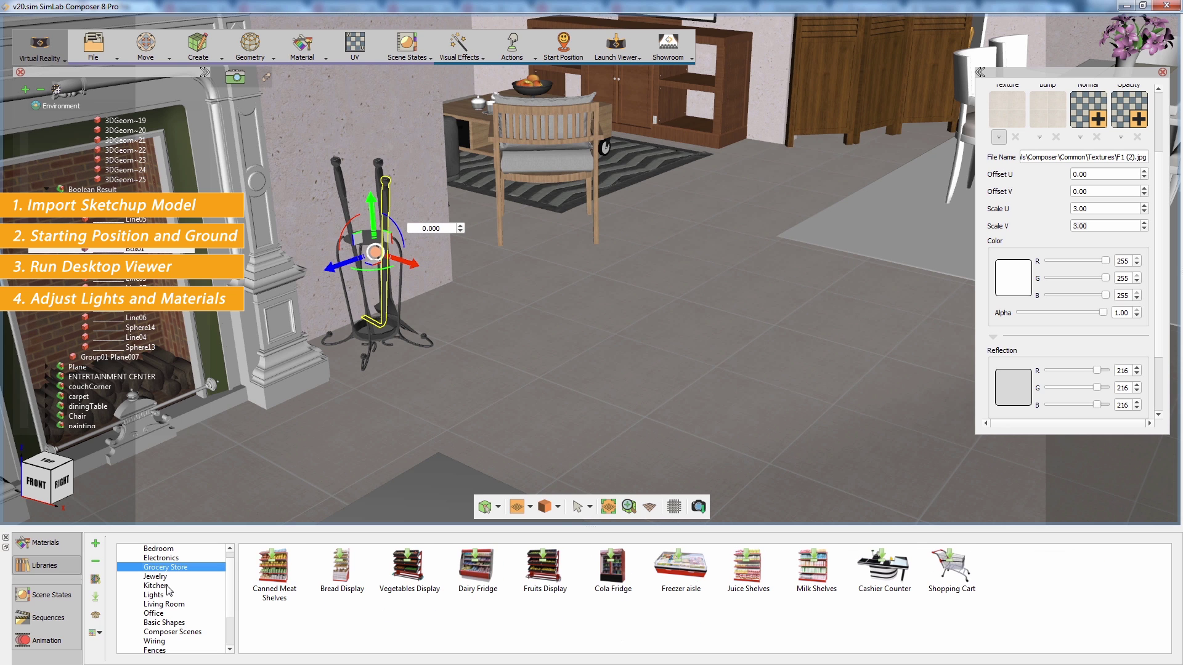
pyautogui.click(168, 587)
pyautogui.click(164, 605)
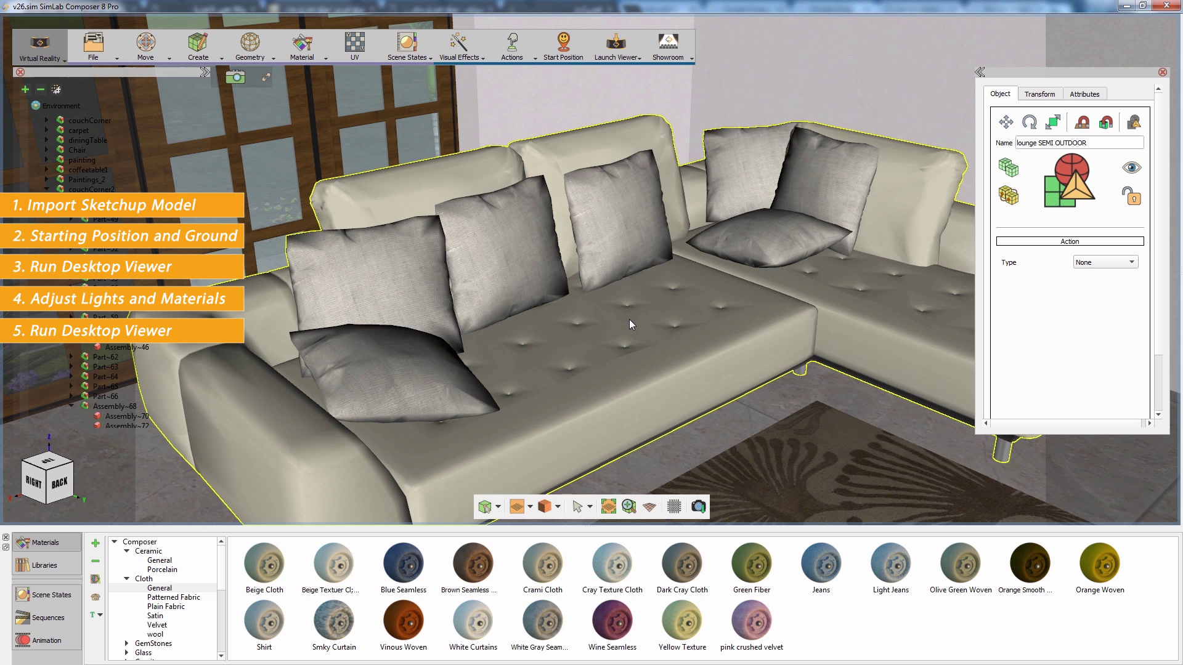
# Capture a scene state from the selected lounge sofa, including only materials
pyautogui.click(411, 57)
pyautogui.click(413, 84)
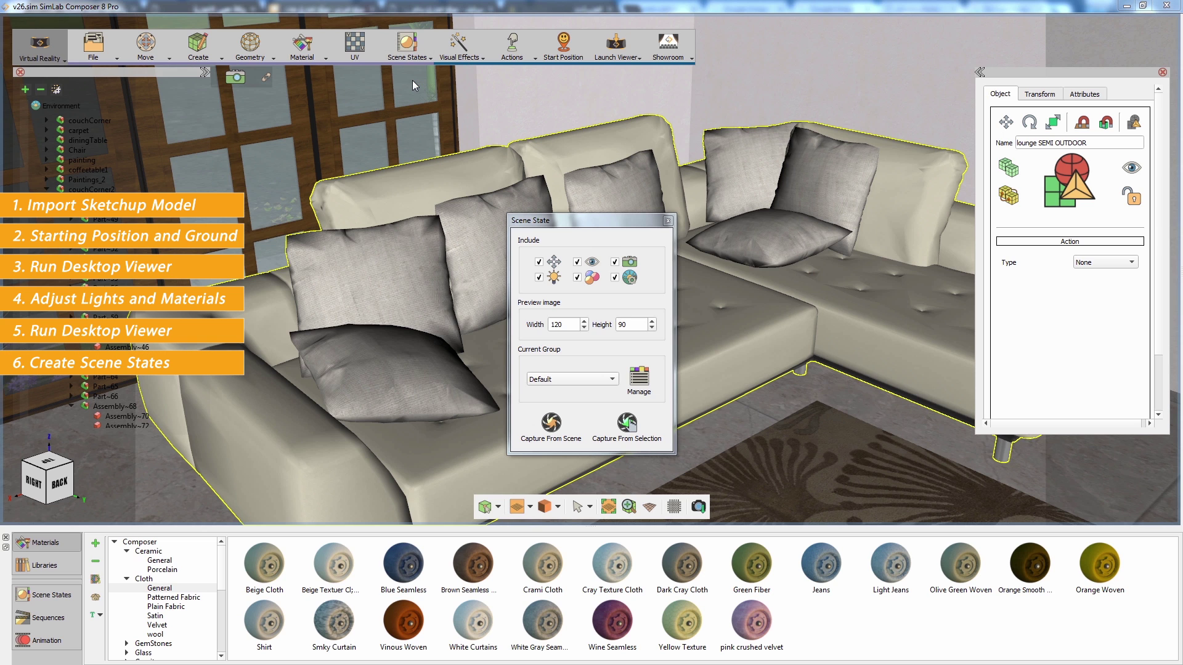
pyautogui.click(539, 277)
pyautogui.click(539, 262)
pyautogui.click(577, 262)
pyautogui.click(614, 262)
pyautogui.click(614, 277)
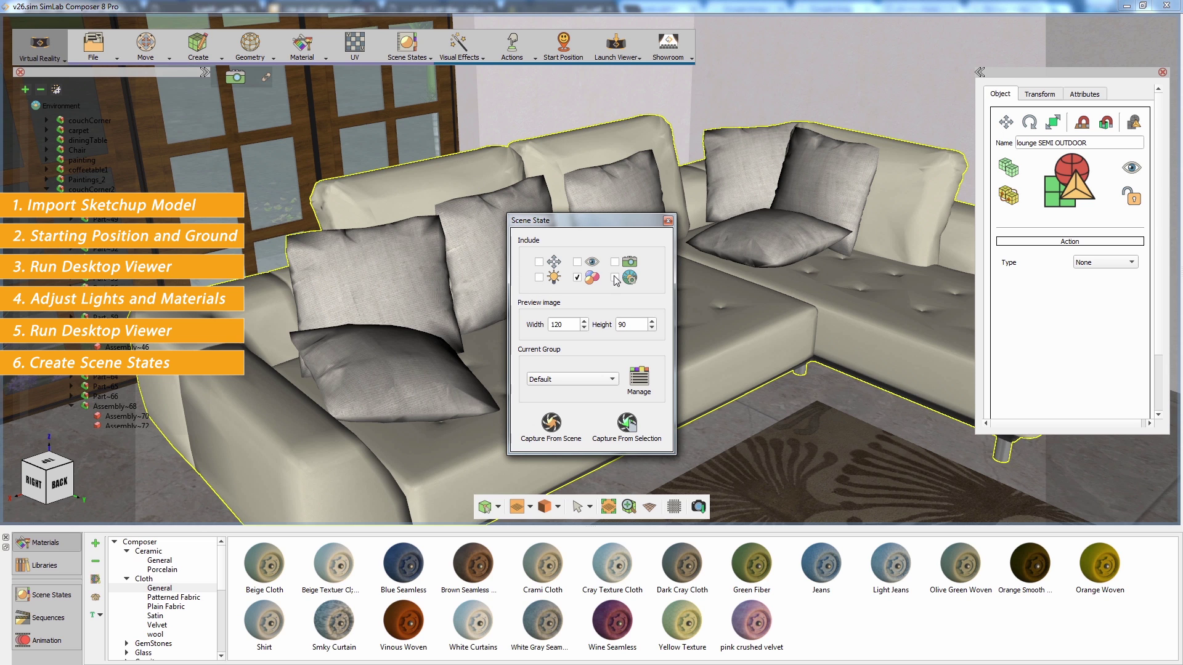
pyautogui.click(641, 424)
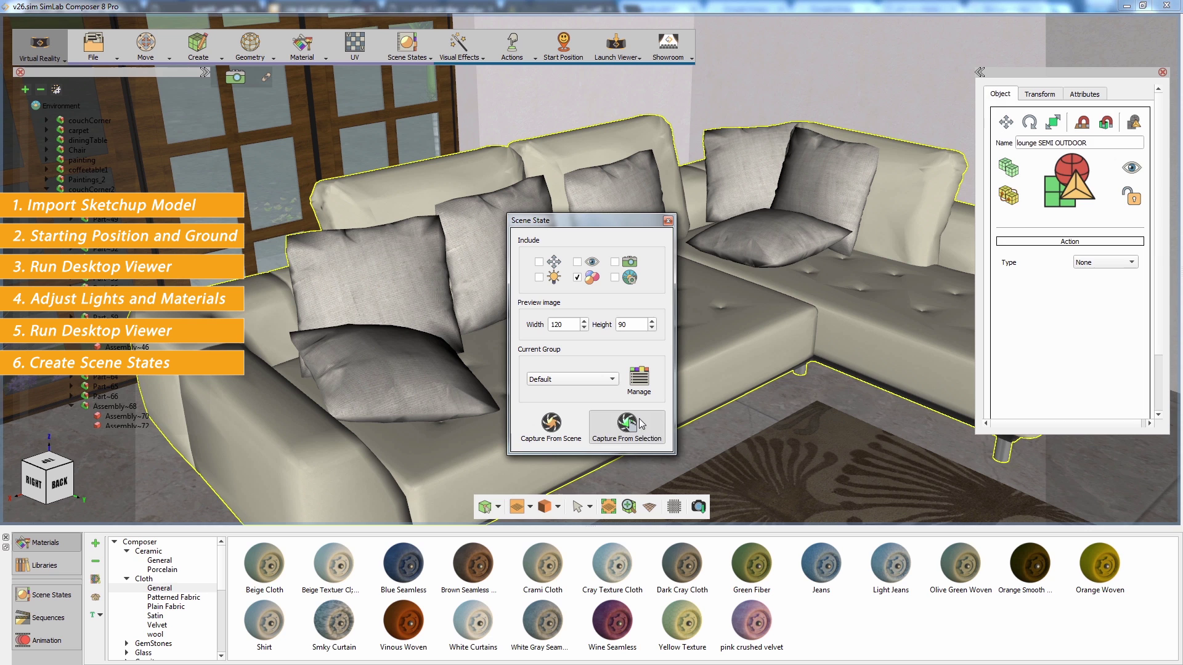
# Apply the Dark Cray Cloth material to the sofa upholstery and capture the selected sofa as another scene state
pyautogui.moveTo(677, 553); pyautogui.dragTo(698, 373)
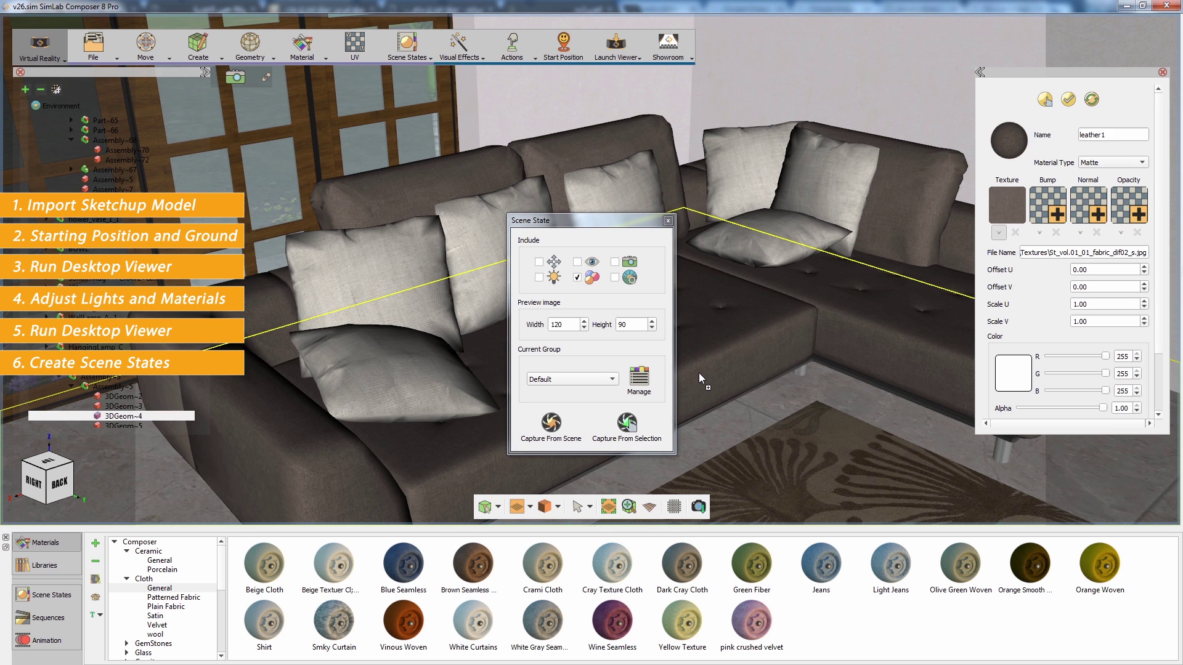
pyautogui.click(699, 372)
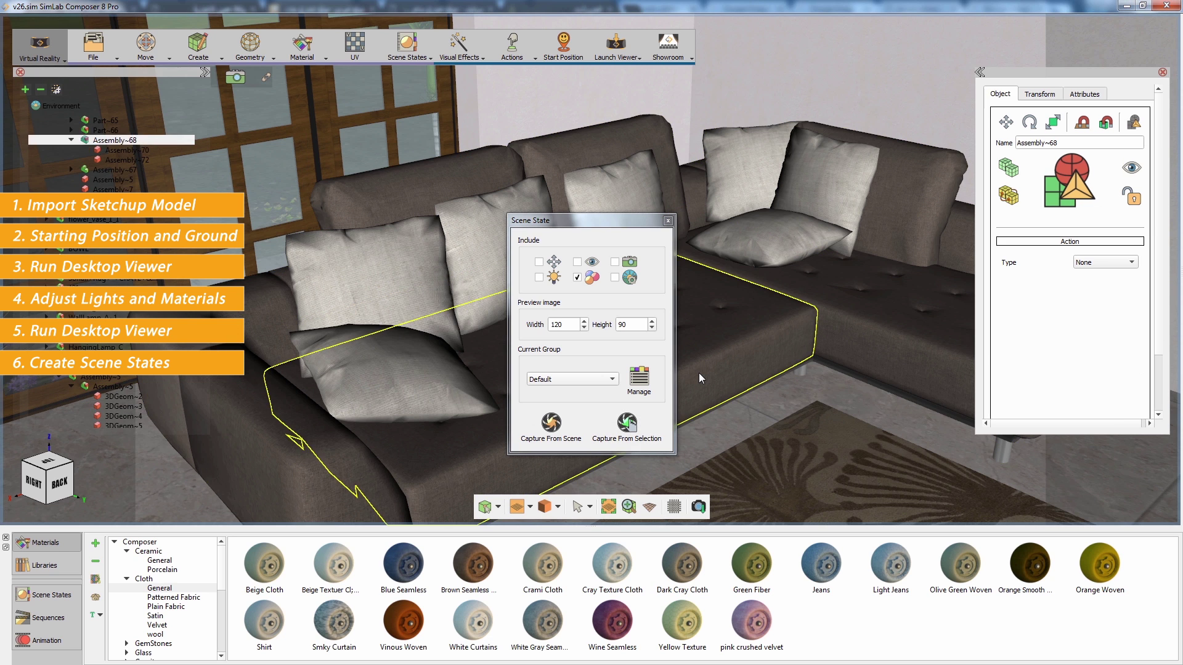
pyautogui.click(636, 426)
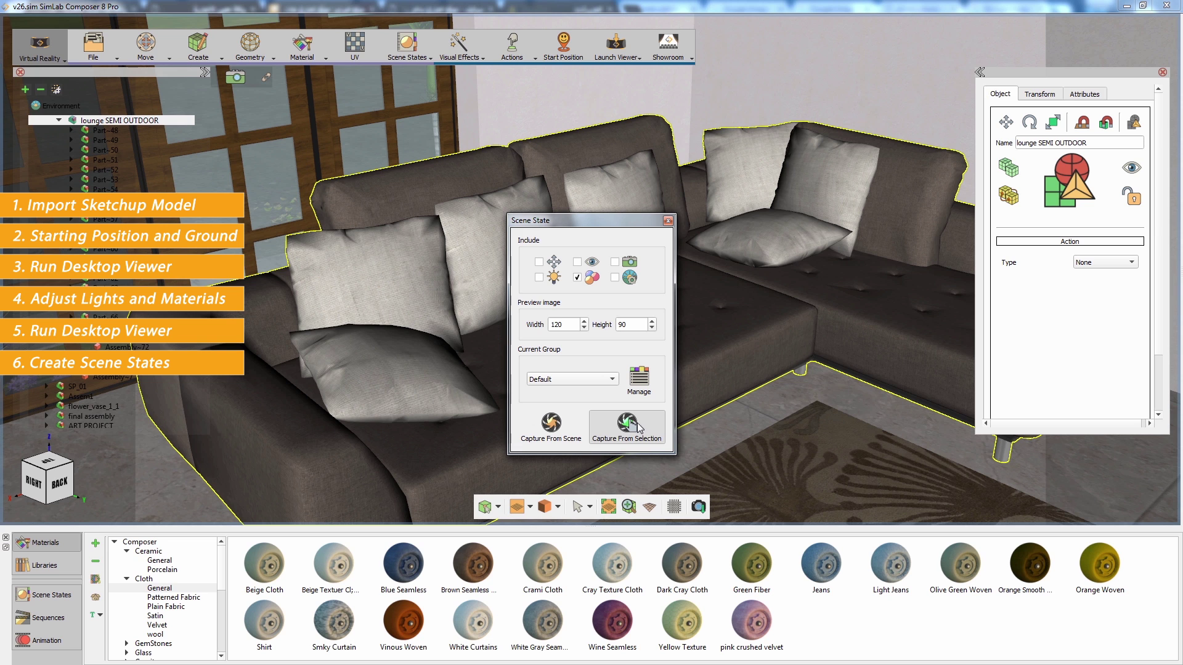
# Apply the White Gray seamless cloth to the sofa upholstery, capture a third scene state from the selection, and close the Scene State dialog
pyautogui.click(585, 520)
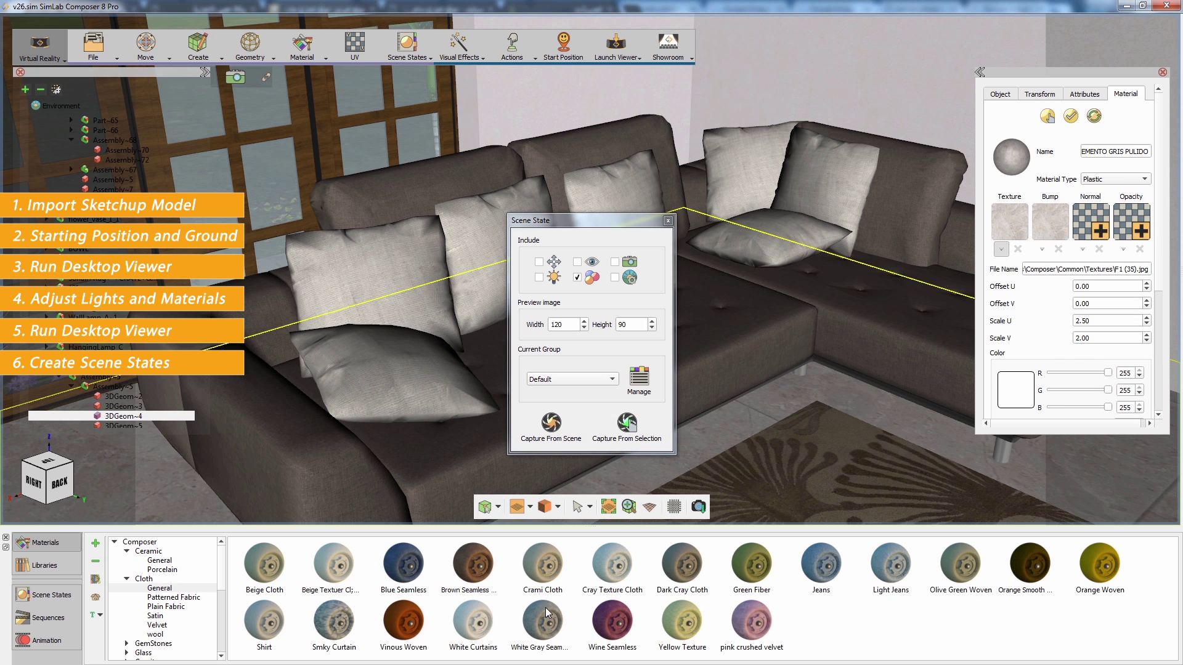
pyautogui.moveTo(544, 616); pyautogui.dragTo(698, 363)
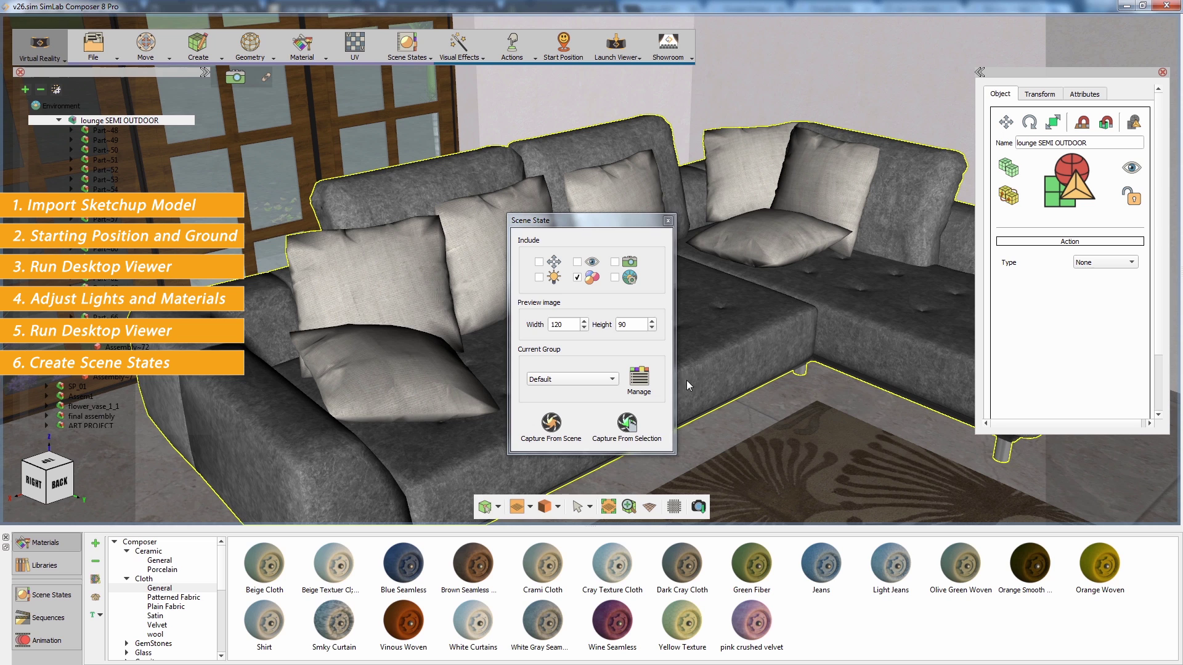
pyautogui.click(643, 424)
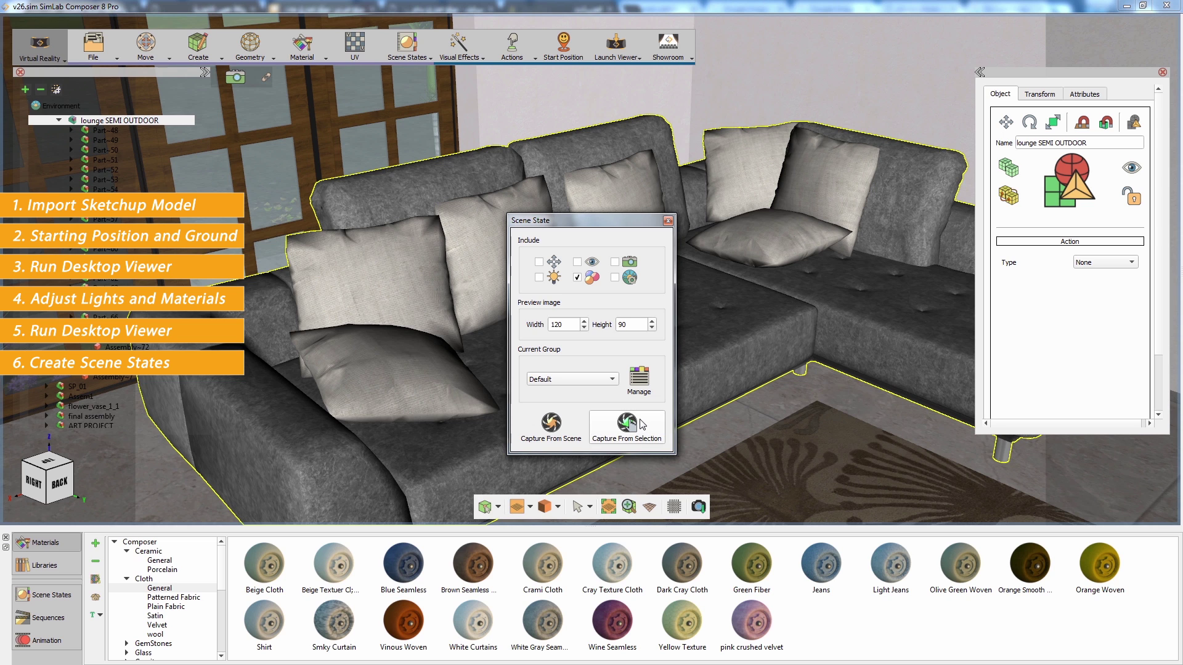
pyautogui.click(668, 221)
# Set the sofa's action type to Multi Actions and add a Scene State action for Scene1 to its list
pyautogui.click(1094, 261)
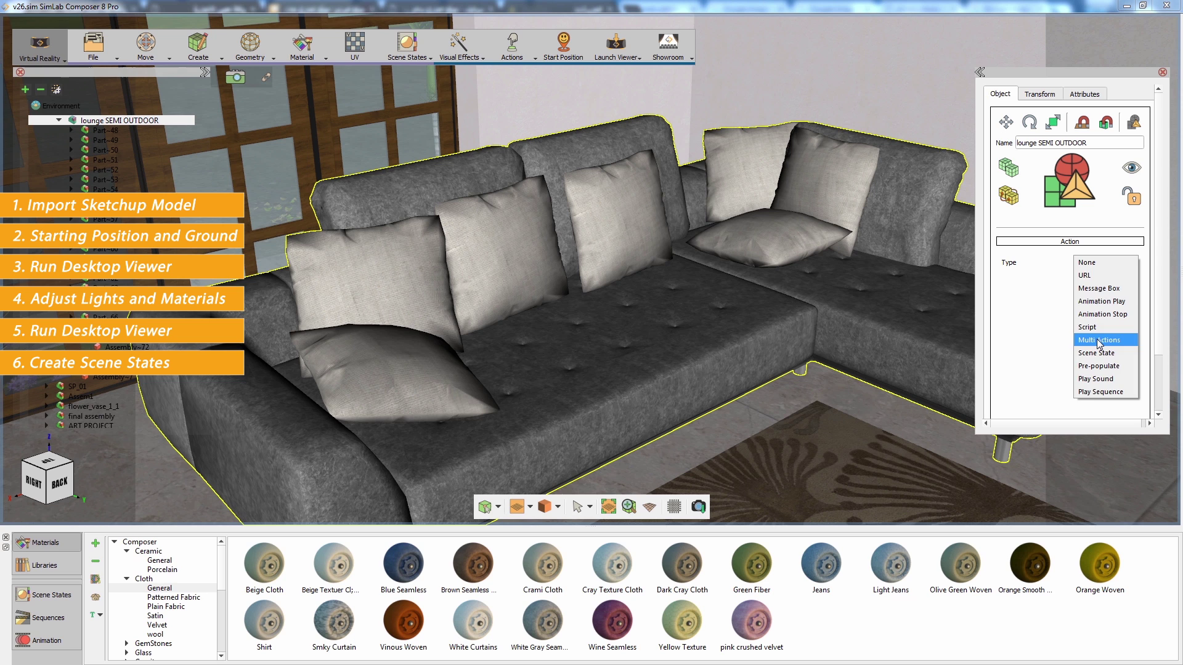
pyautogui.click(1099, 341)
pyautogui.click(1098, 280)
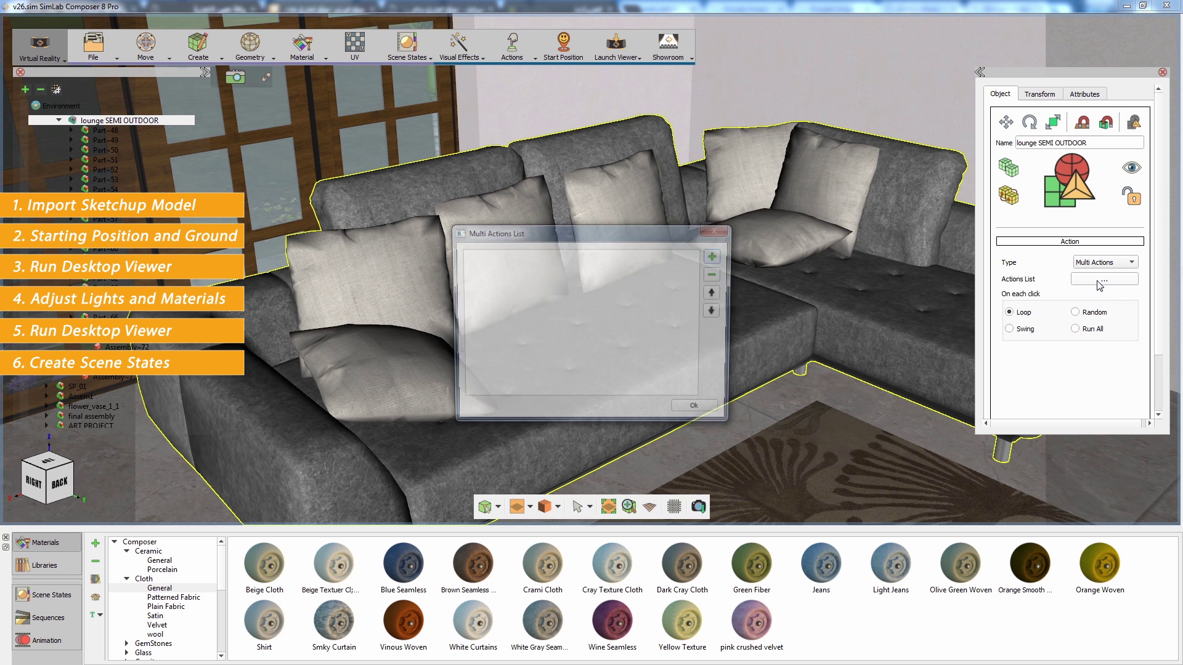
pyautogui.click(716, 256)
pyautogui.click(625, 233)
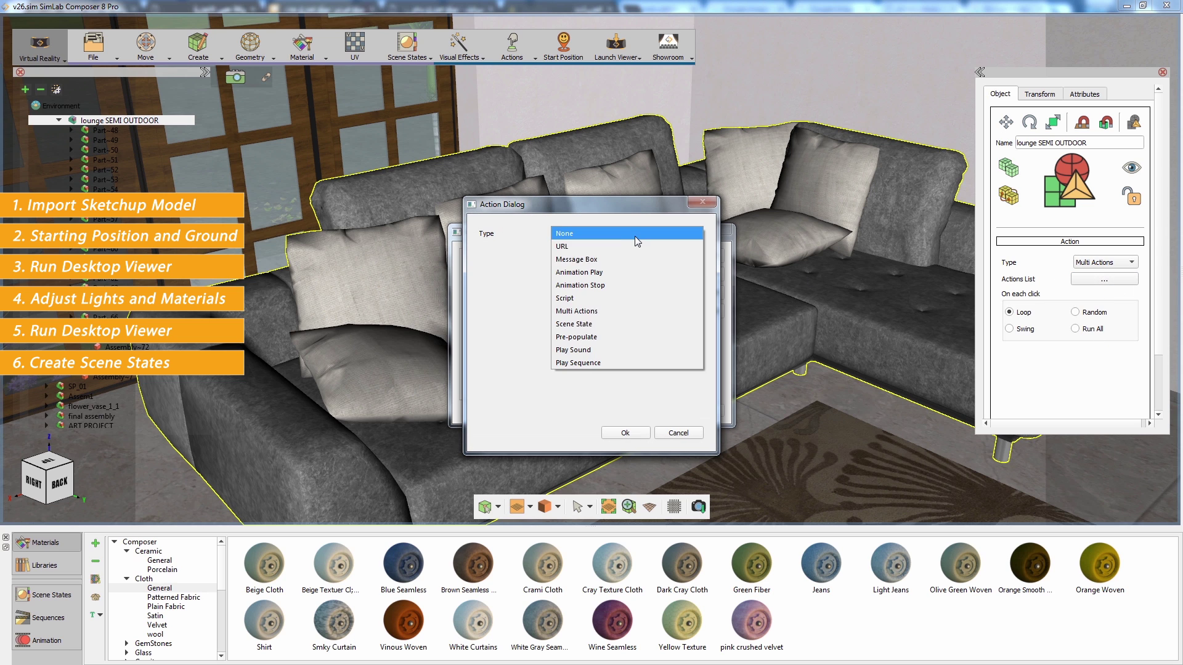
pyautogui.click(584, 327)
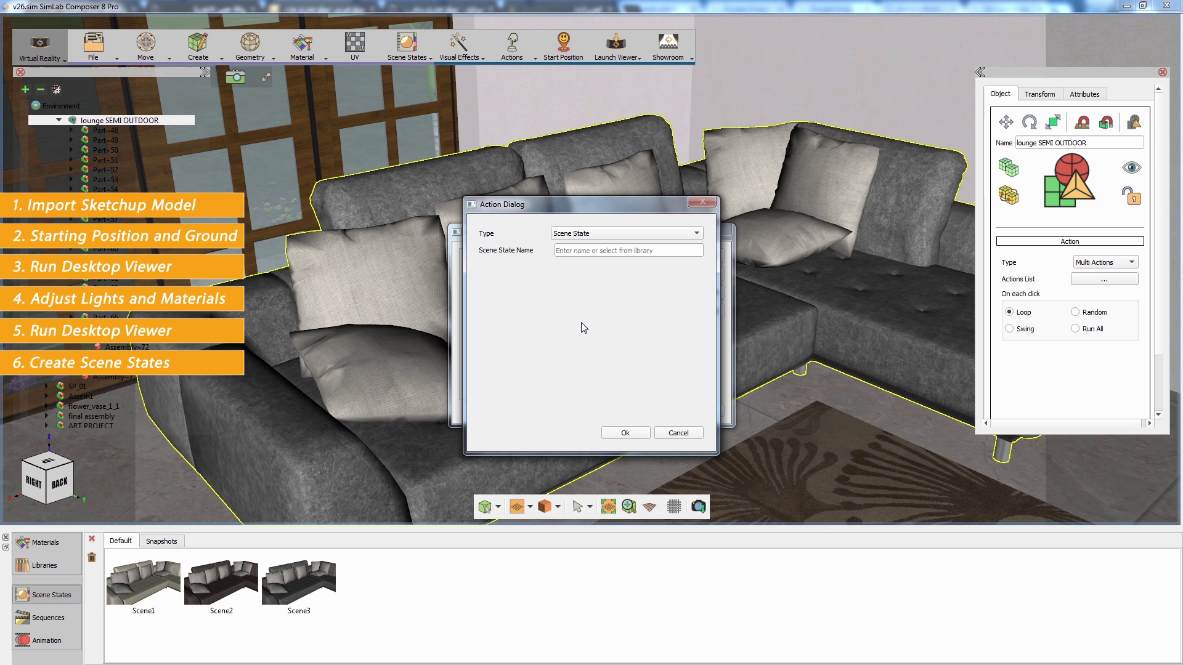
pyautogui.click(164, 572)
pyautogui.click(625, 433)
# Add a Scene State action for Scene2 to the sofa's multi actions list
pyautogui.click(715, 255)
pyautogui.click(587, 235)
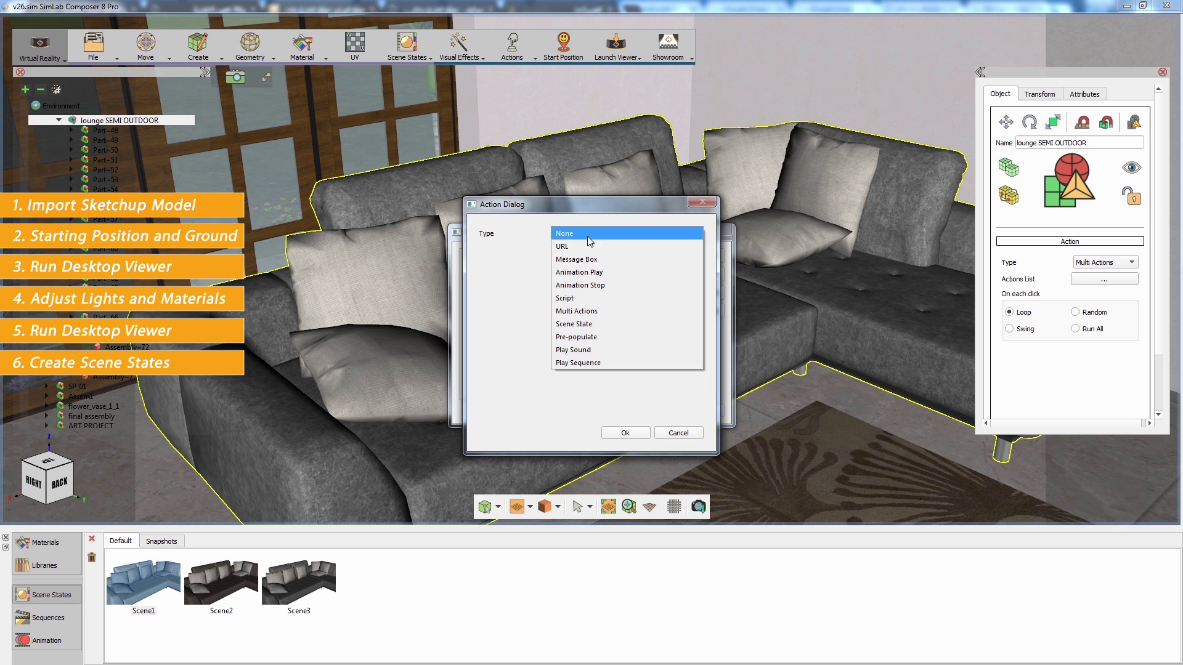
pyautogui.click(574, 324)
pyautogui.click(220, 582)
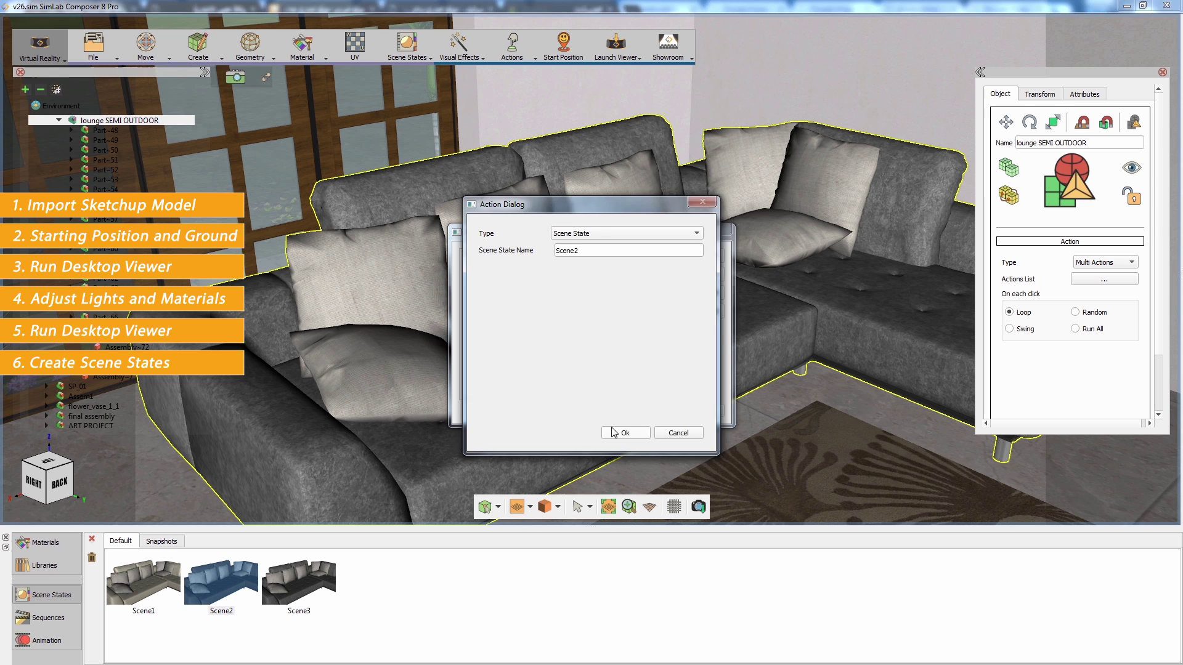
pyautogui.click(614, 433)
# Add a Scene State action for Scene3 to the sofa's list and accept the multi actions
pyautogui.click(714, 256)
pyautogui.click(626, 232)
pyautogui.click(579, 326)
pyautogui.click(306, 588)
pyautogui.click(625, 433)
pyautogui.click(688, 409)
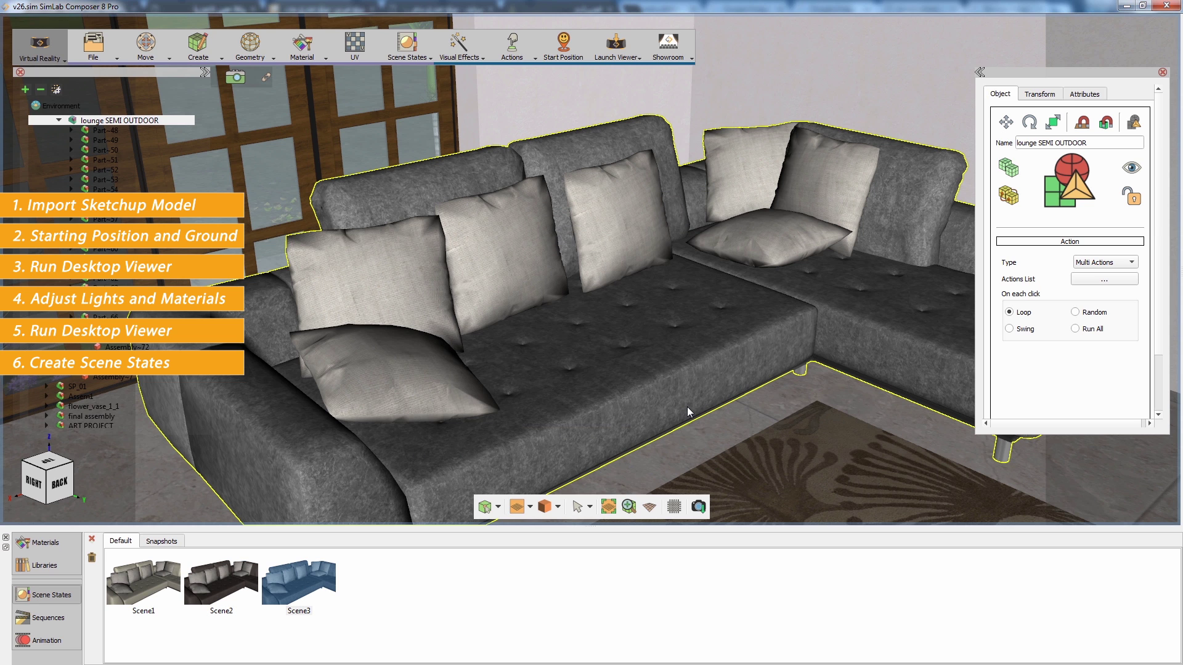
# Start the Desktop Viewer and trigger the sofa's action to test switching its materials
pyautogui.click(627, 55)
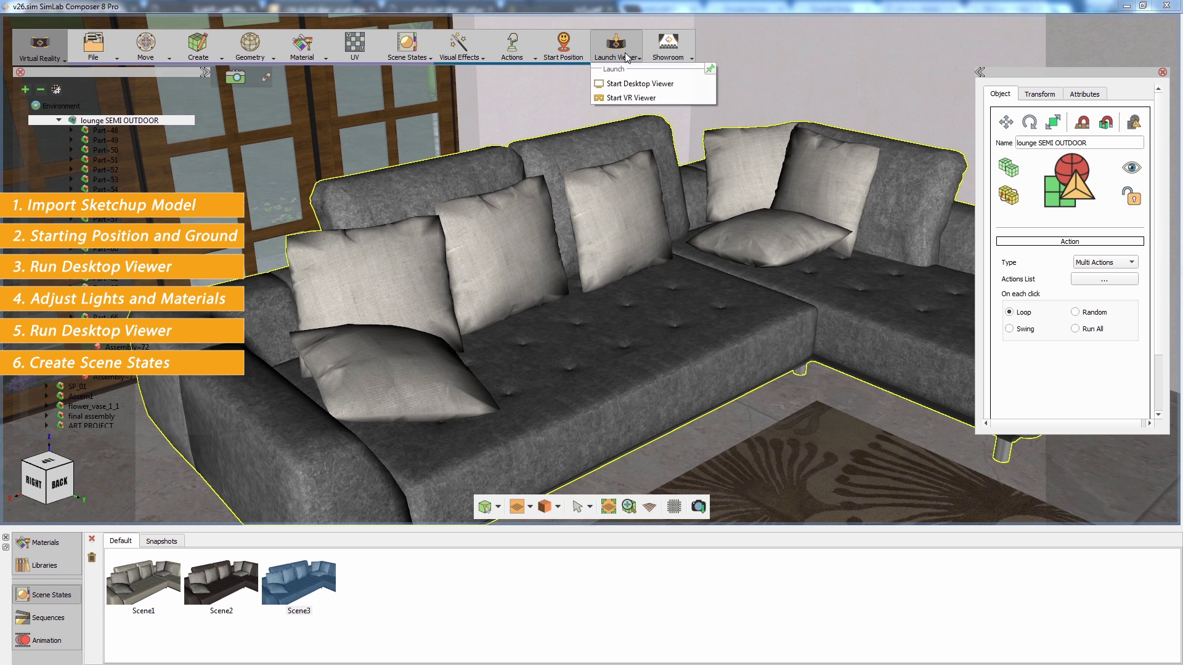
pyautogui.click(629, 83)
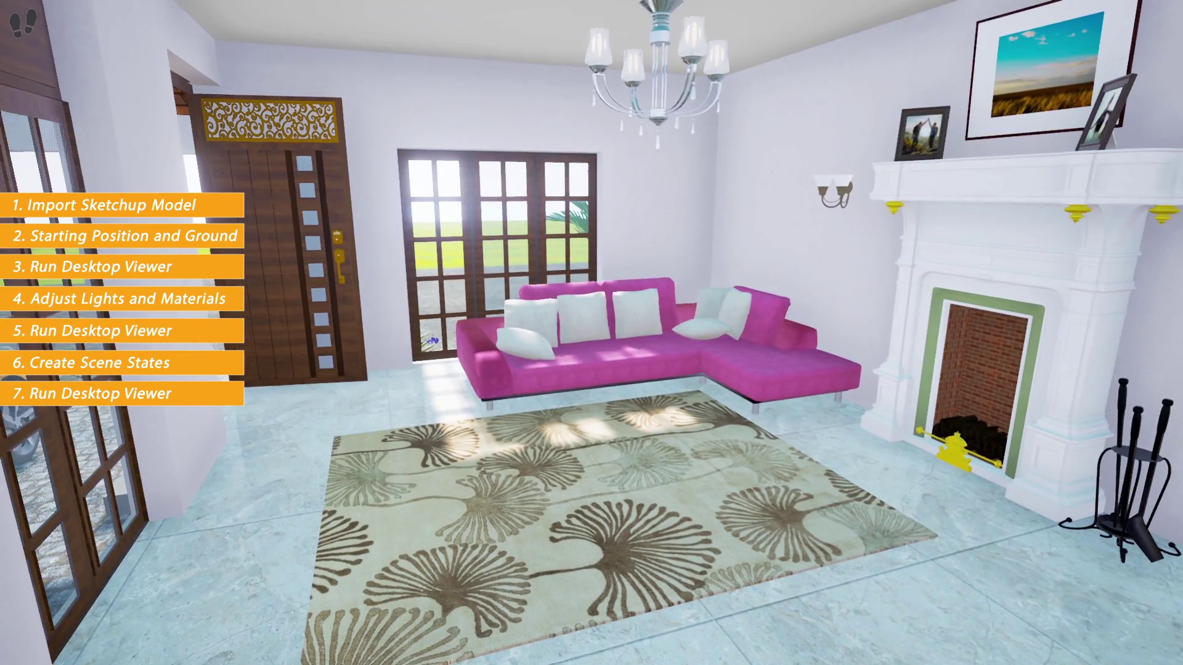
pyautogui.click(591, 333)
pyautogui.click(592, 332)
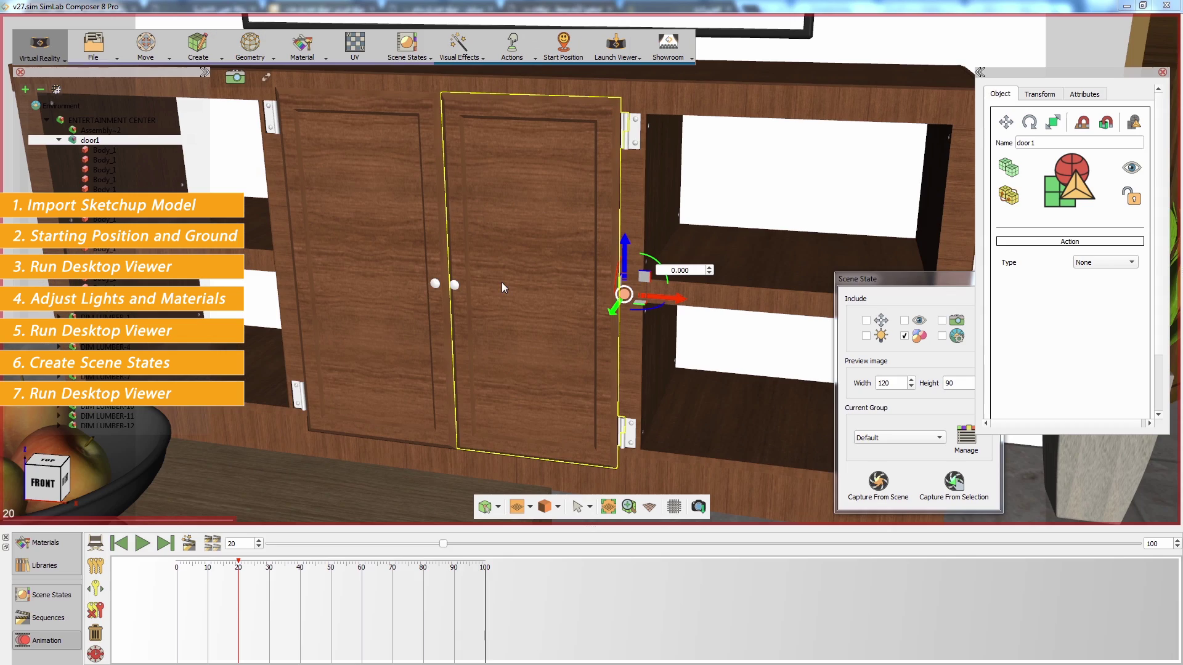
# Swing door1 open about 133 degrees at frame 20 and turn its keyframes into sequence Cab_1, with a reverse and keyframes deleted from the timeline
pyautogui.moveTo(646, 310); pyautogui.dragTo(792, 313)
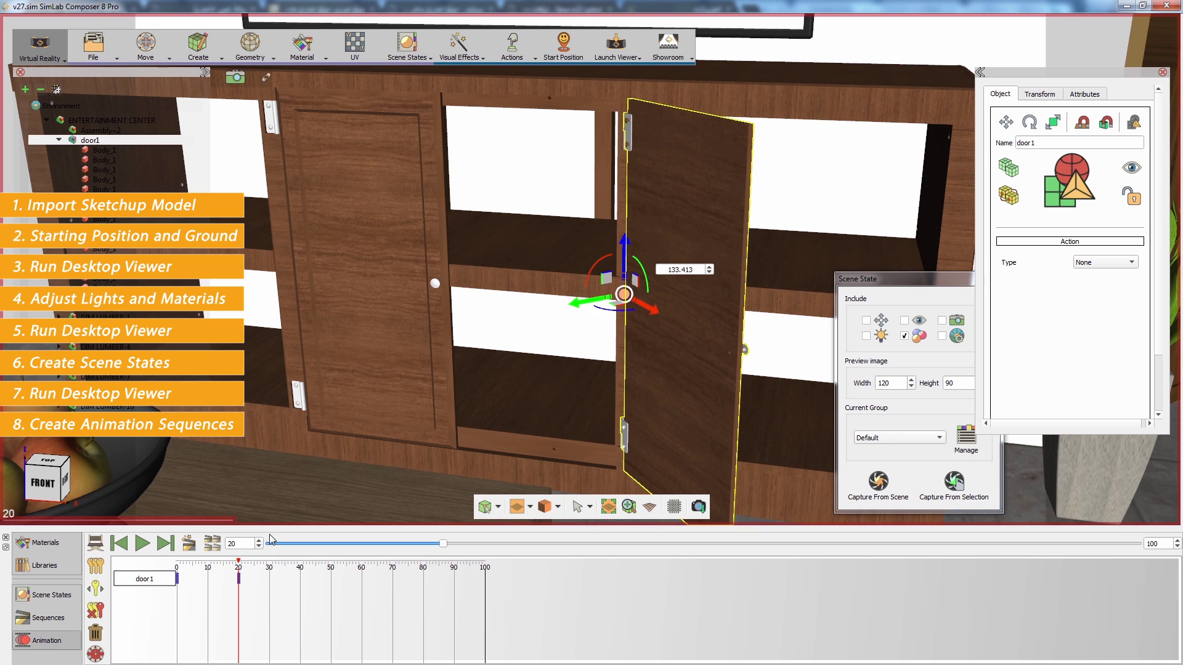
pyautogui.moveTo(257, 602); pyautogui.dragTo(171, 564)
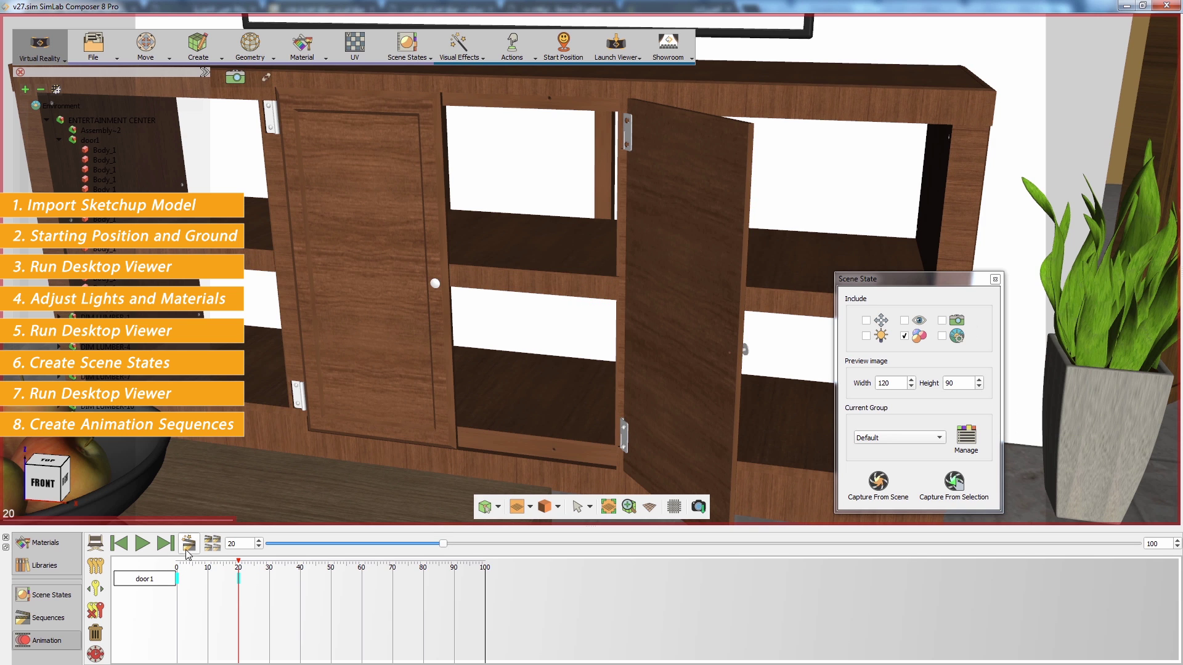
pyautogui.click(189, 545)
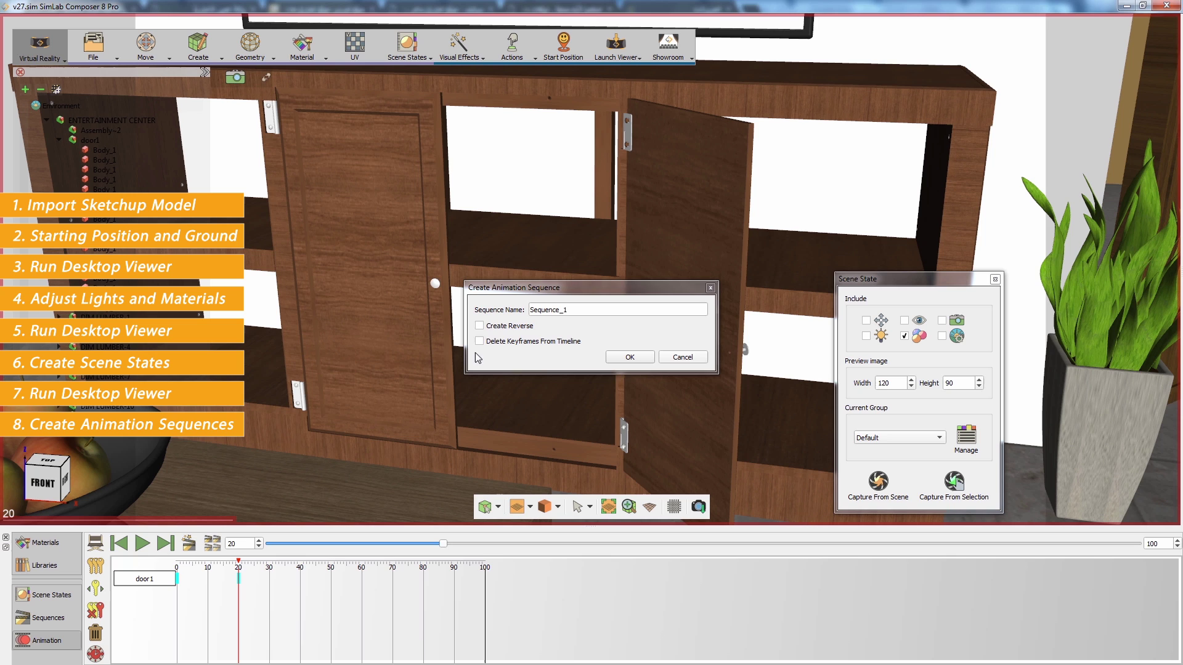
pyautogui.click(480, 326)
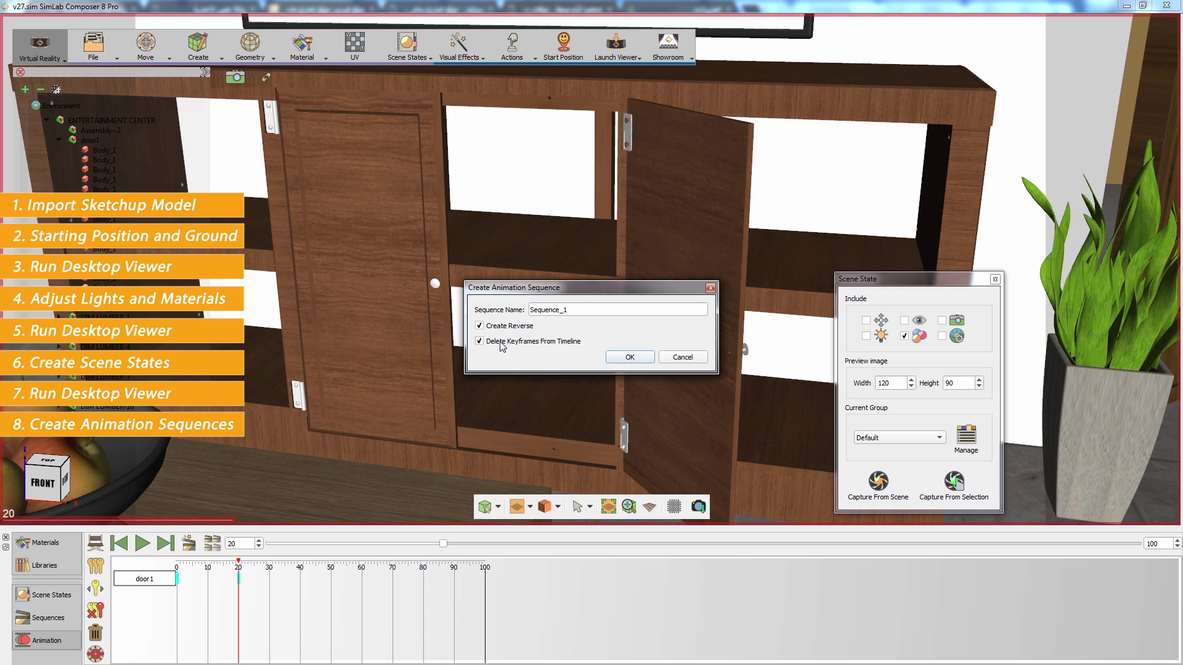
pyautogui.doubleClick(579, 307)
pyautogui.write('Cab')
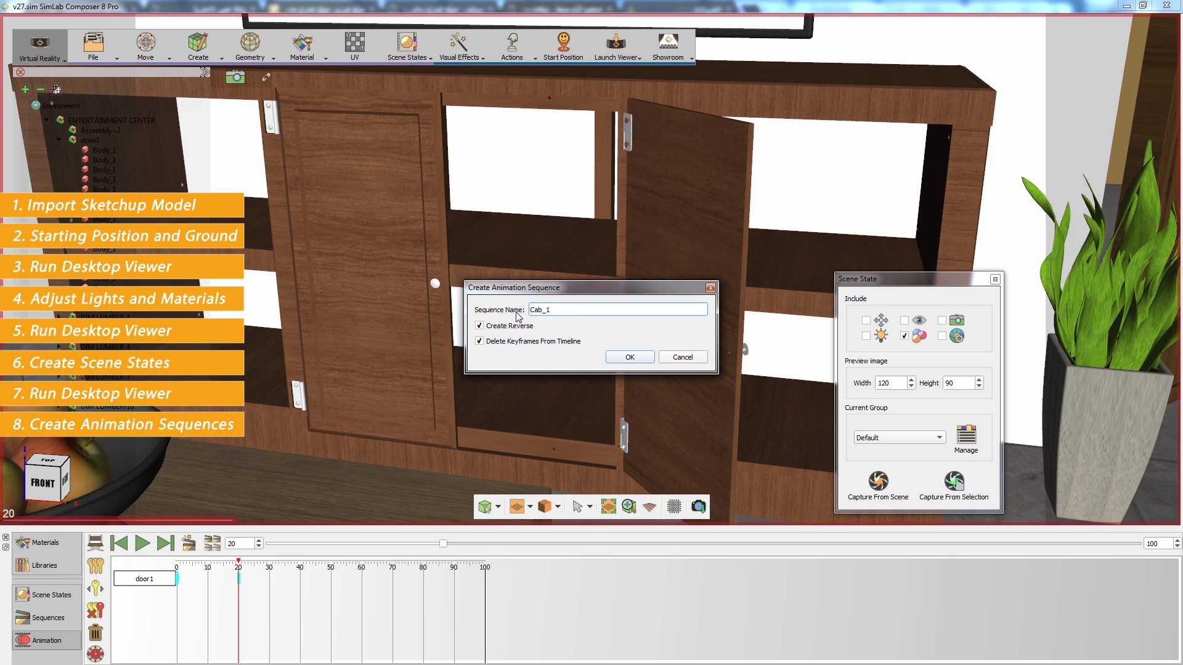
pyautogui.click(625, 358)
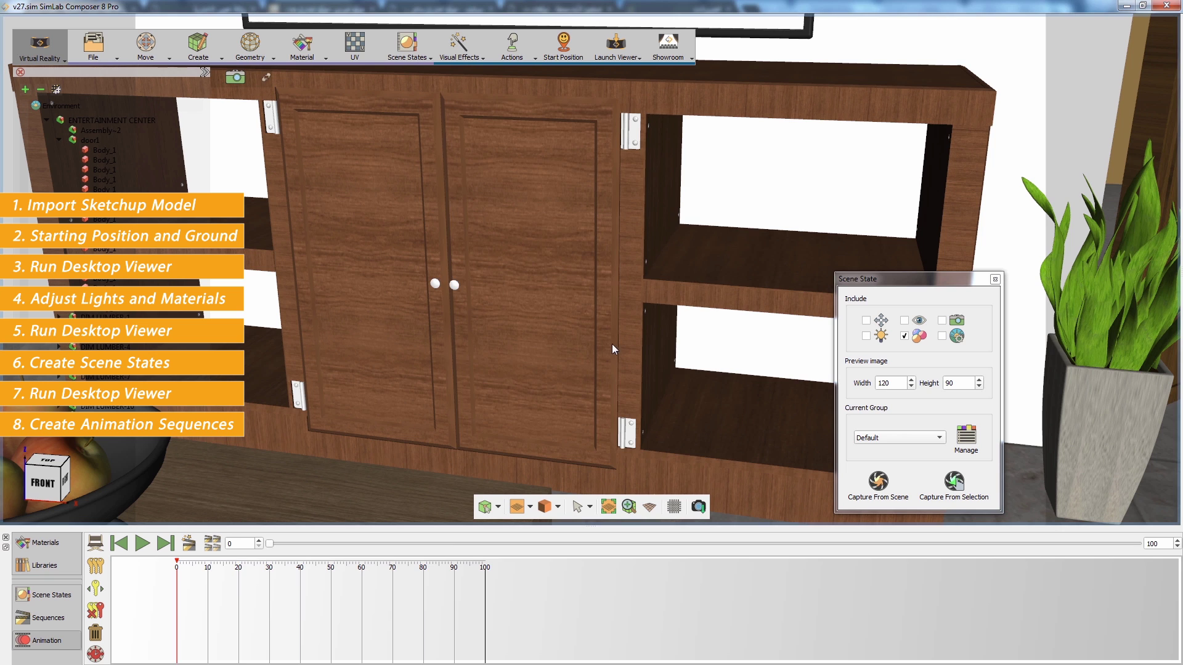
# Set door1's action type to Multi Actions and add a Play Sequence action for Cab_1
pyautogui.click(589, 313)
pyautogui.click(1095, 263)
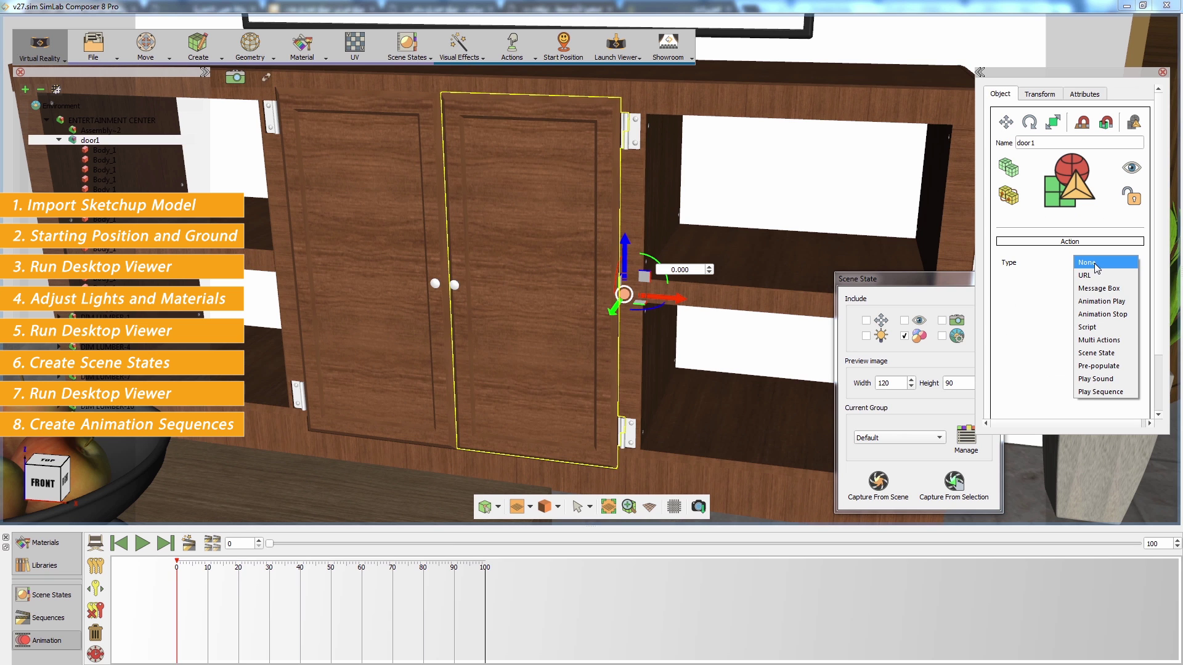
pyautogui.click(1097, 340)
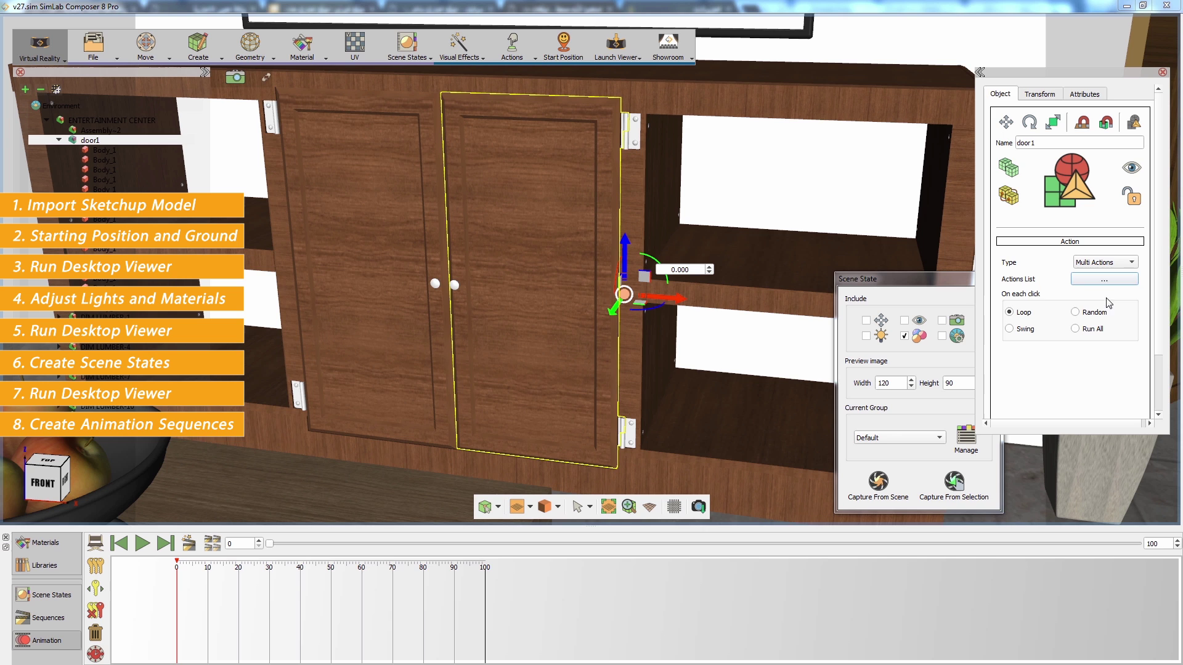
pyautogui.click(1105, 282)
pyautogui.click(716, 259)
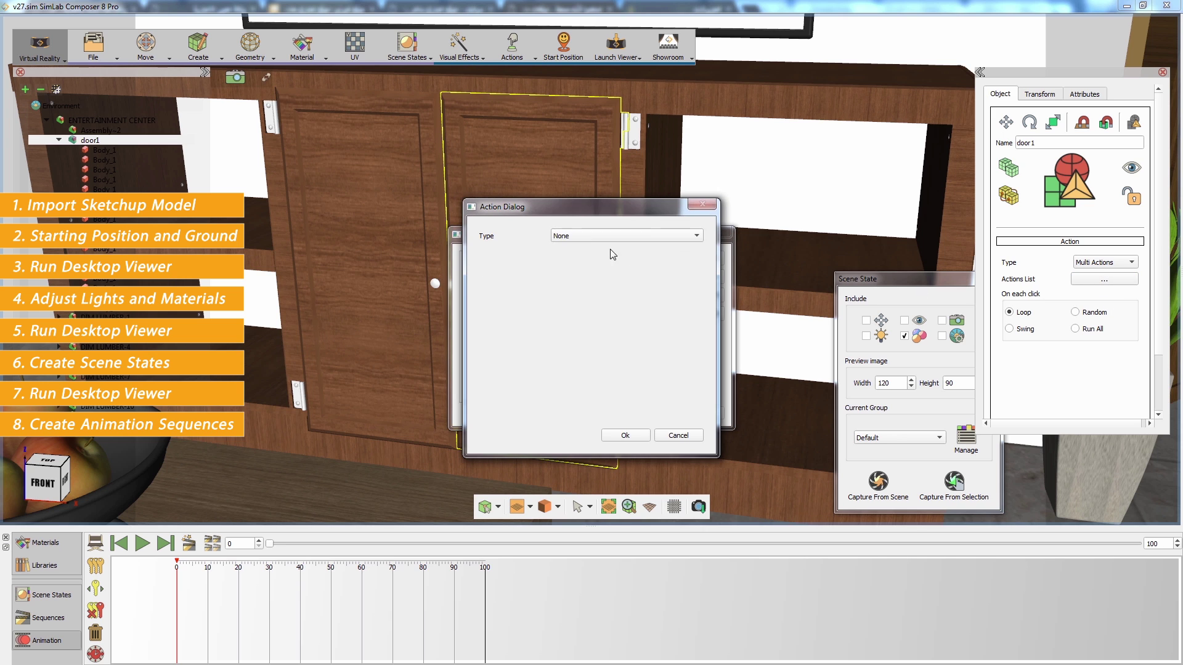
pyautogui.click(610, 249)
pyautogui.click(568, 361)
pyautogui.click(199, 564)
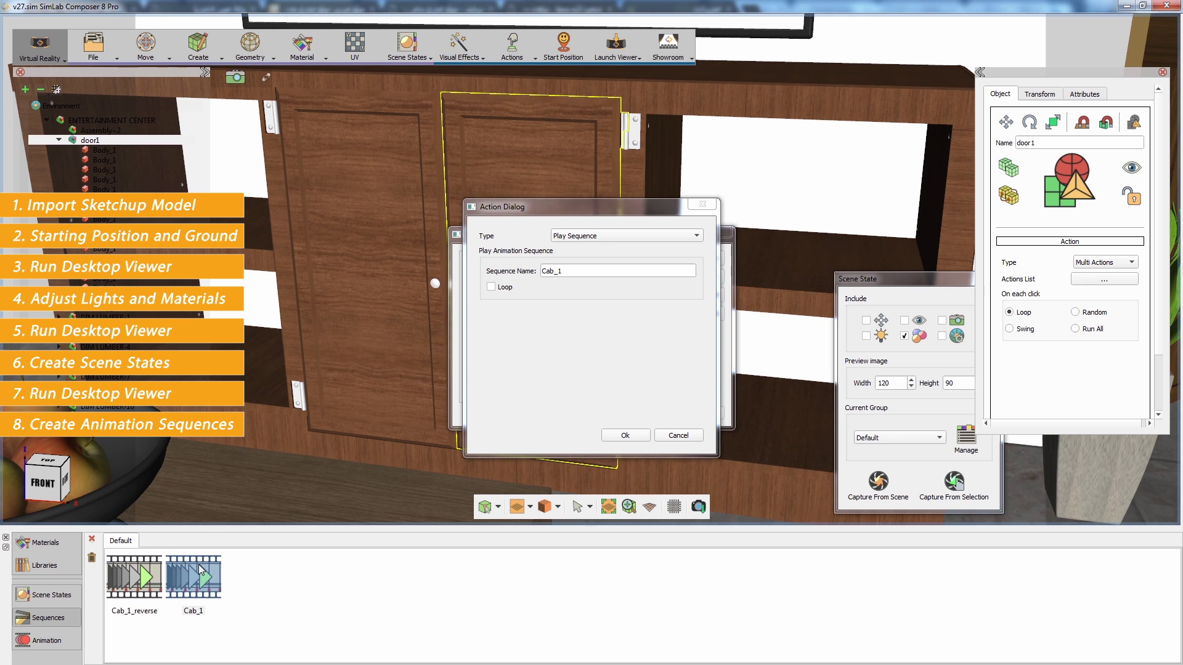
pyautogui.click(624, 435)
# Add a Play Sequence action for Cab_1_reverse to door1's list and accept the multi actions
pyautogui.click(716, 259)
pyautogui.click(678, 236)
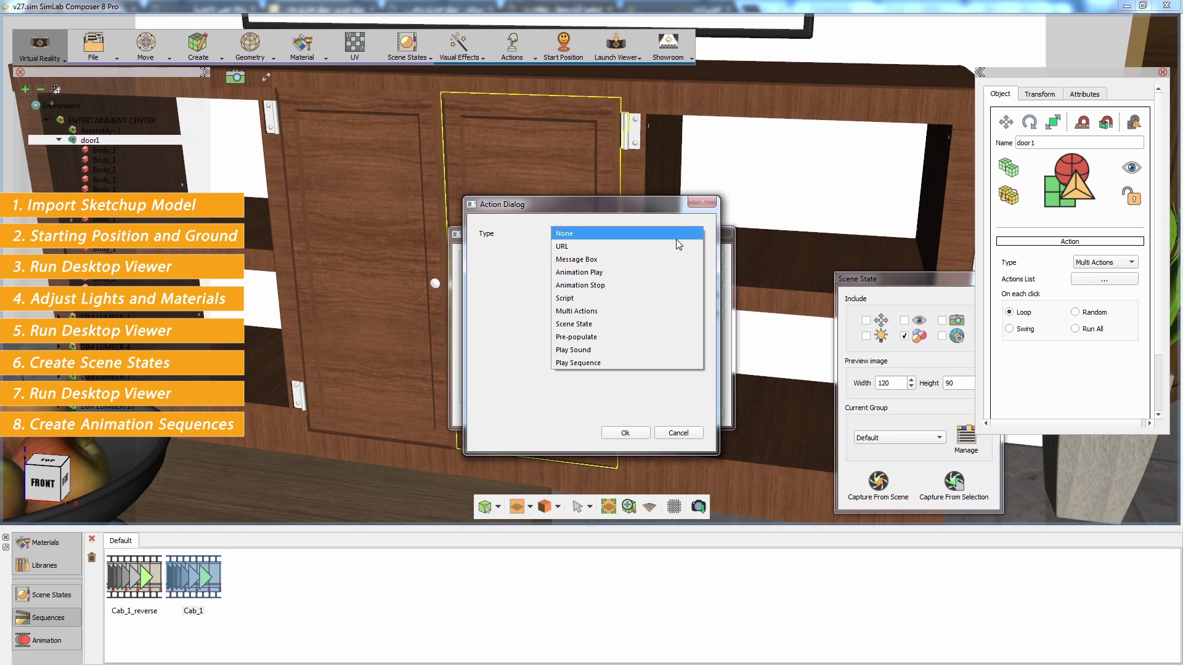
pyautogui.click(592, 362)
pyautogui.click(130, 586)
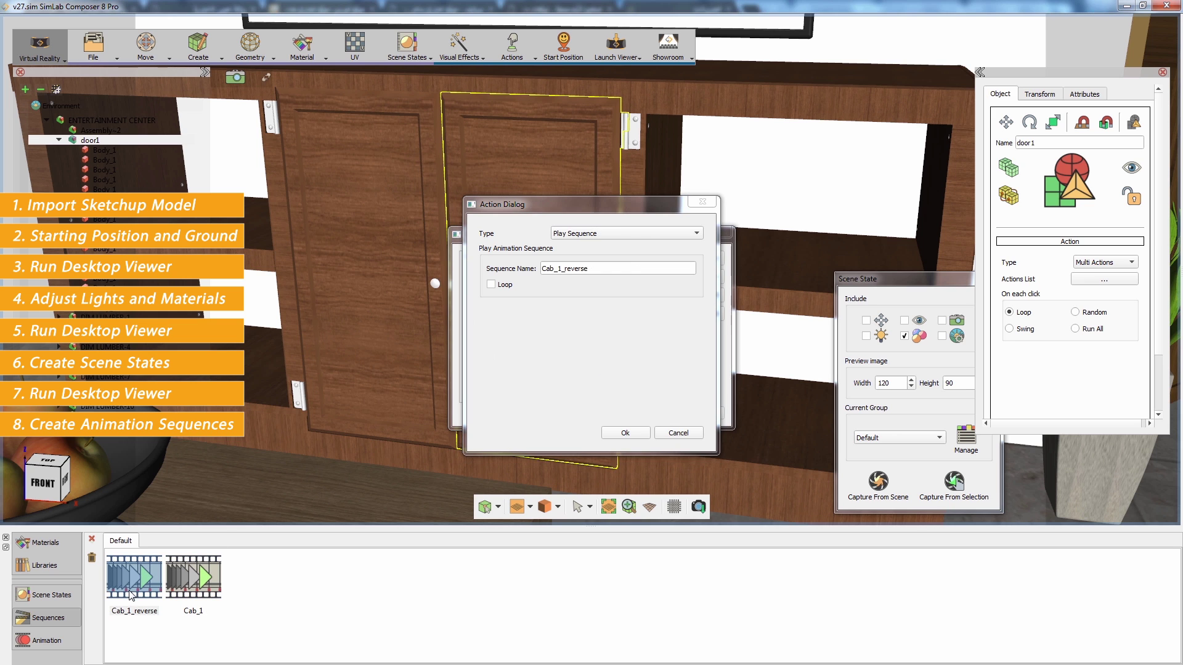
pyautogui.click(622, 434)
pyautogui.click(696, 414)
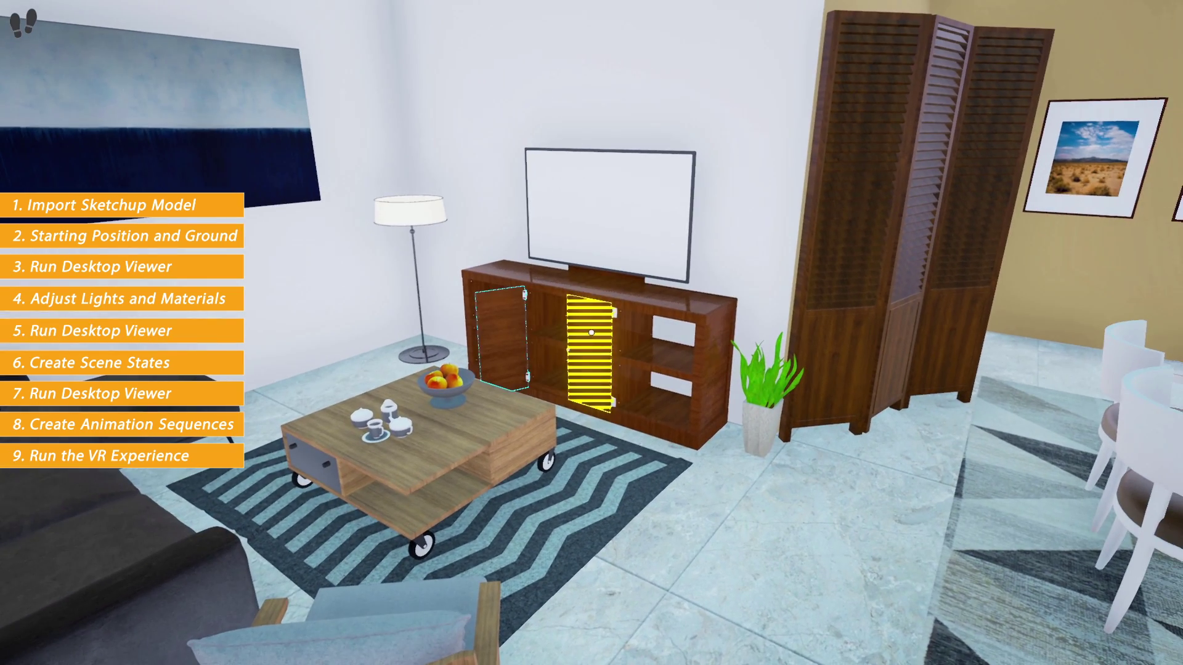
# Trigger the highlighted entertainment center door in the running viewer to test its animation
pyautogui.click(591, 332)
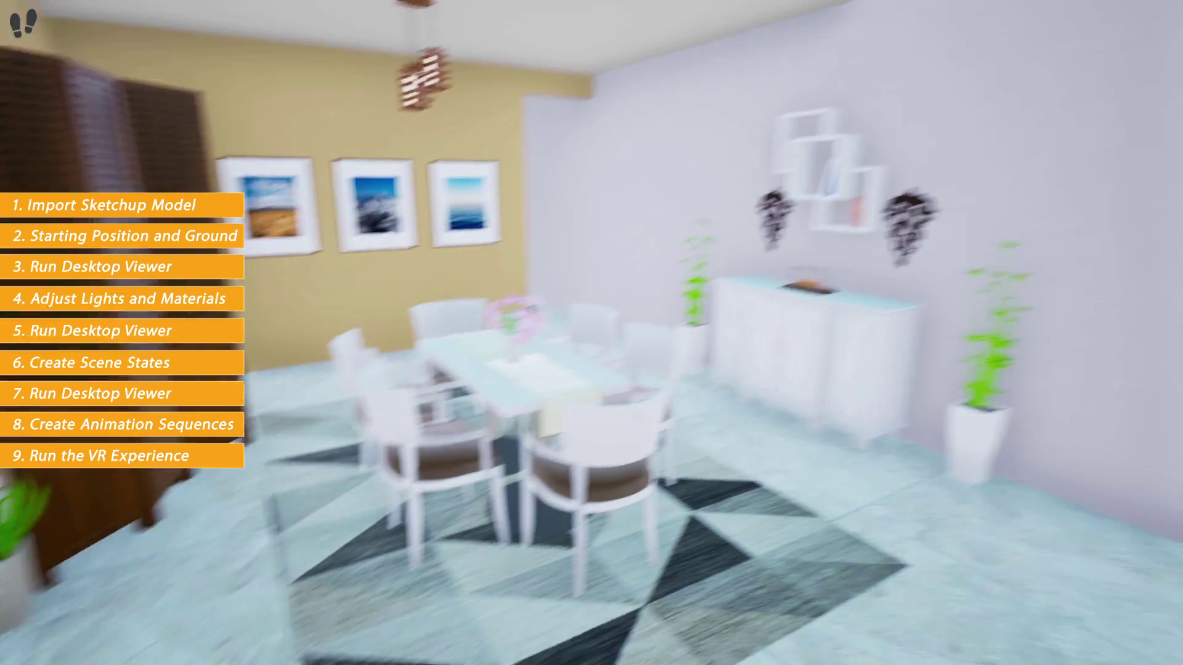